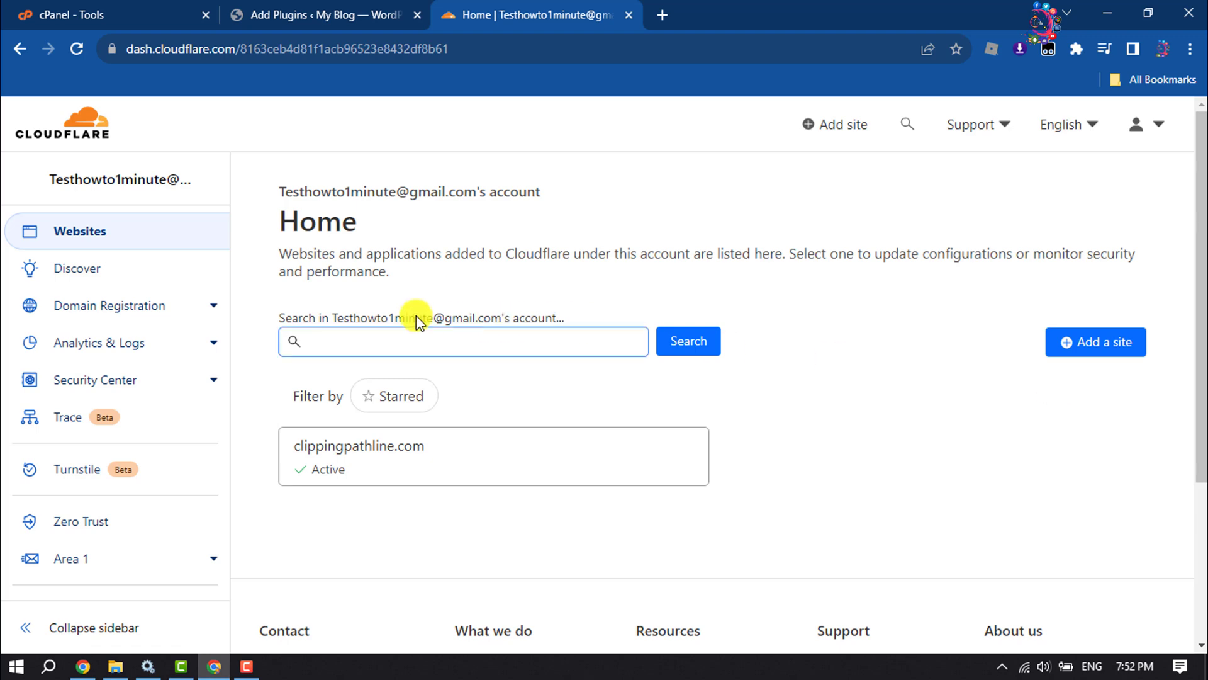
Step: Add the domain howto1minute25.com as a new Cloudflare site and submit it
click(68, 232)
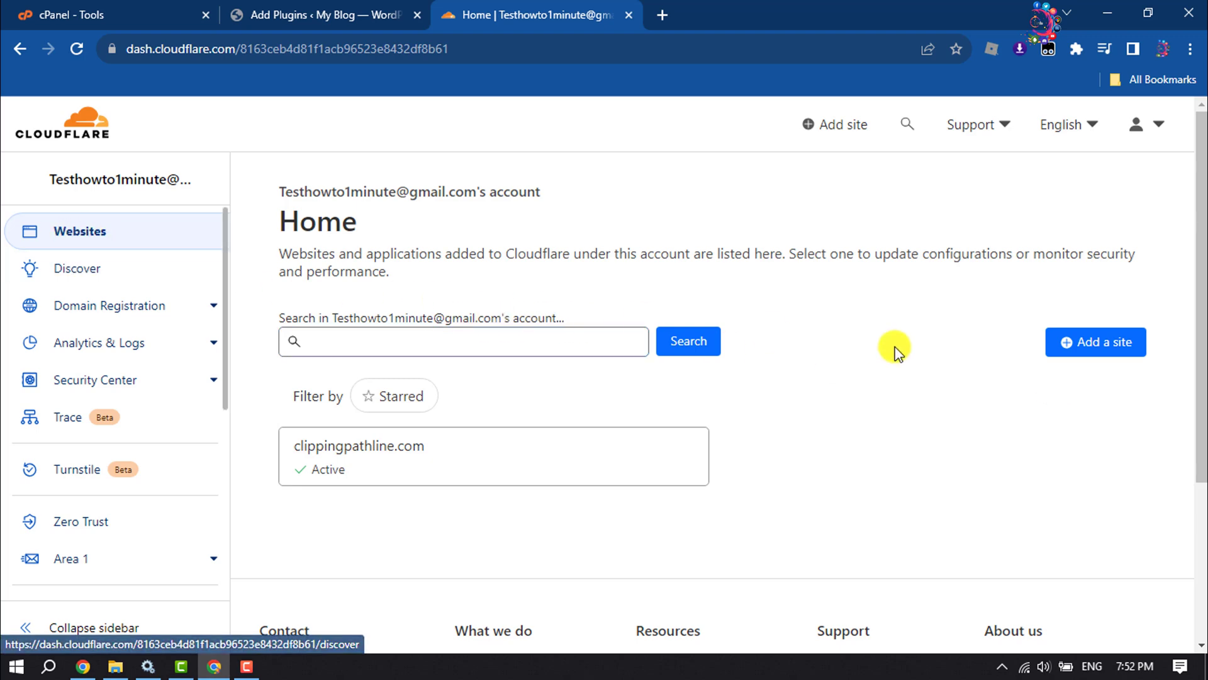
click(1099, 343)
click(1100, 343)
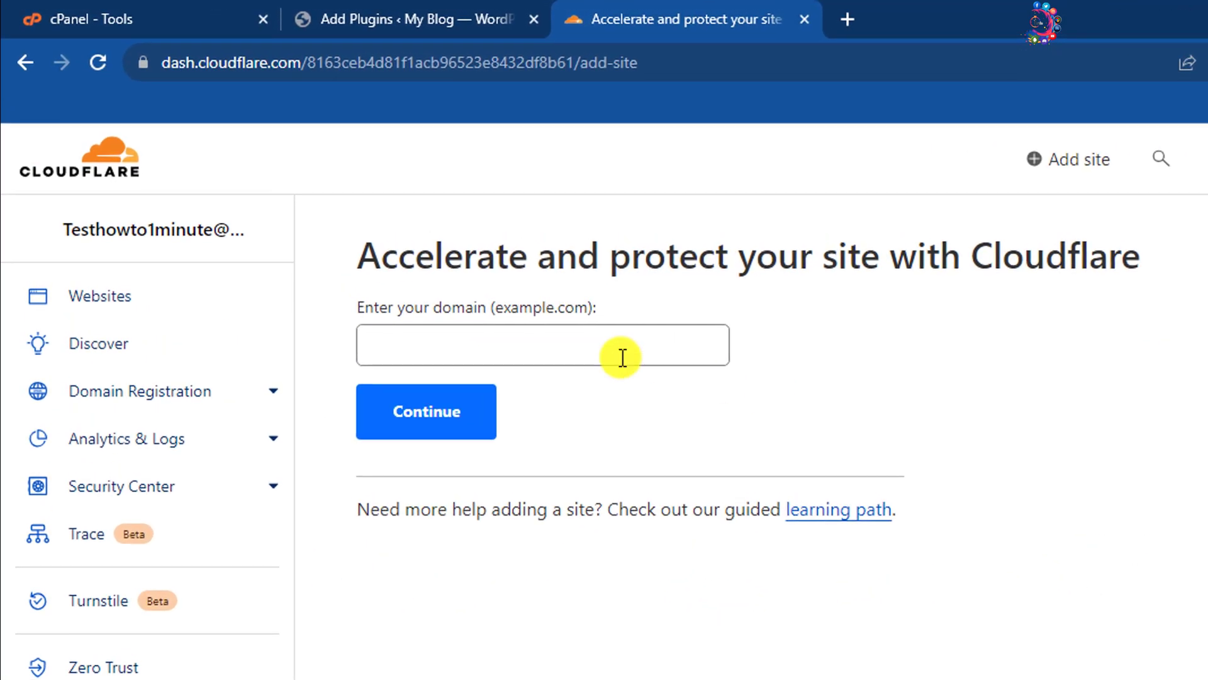
click(443, 338)
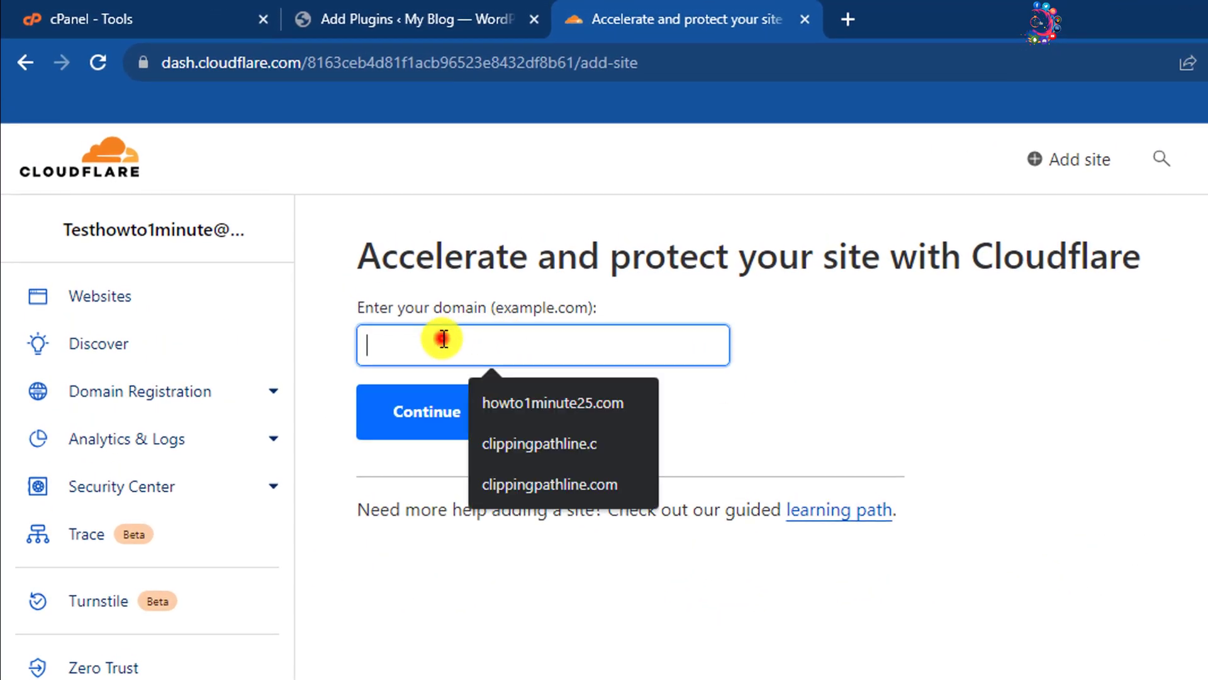
click(524, 406)
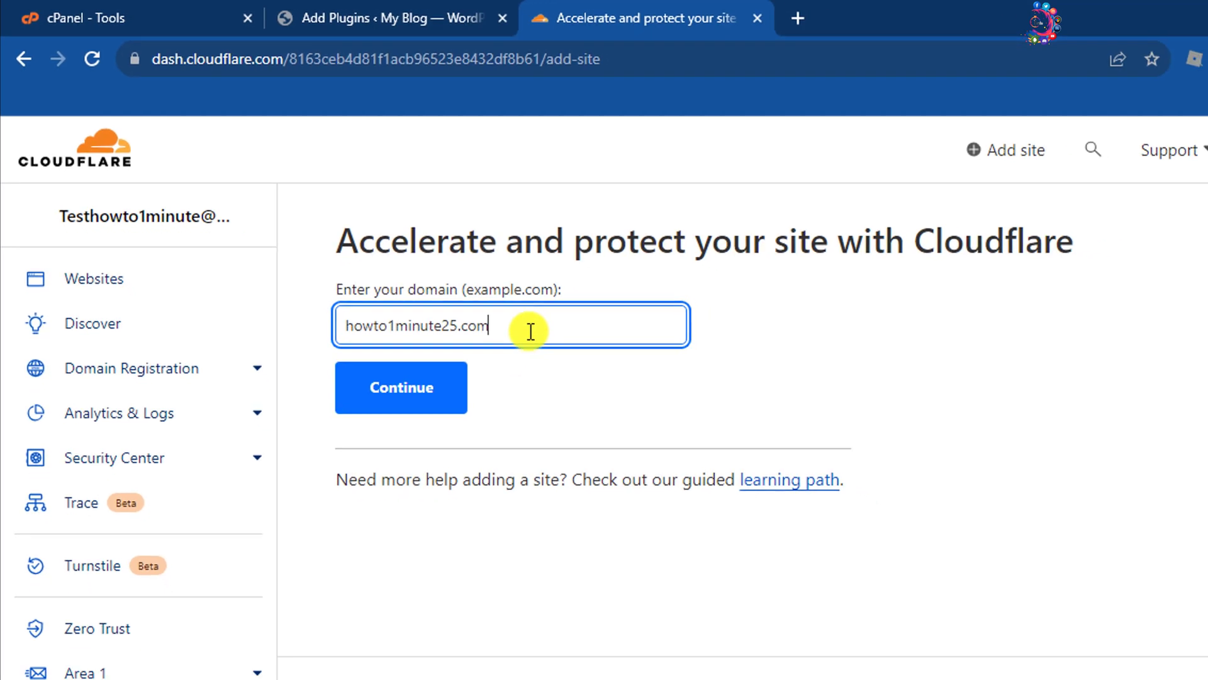
drag(438, 274, 272, 272)
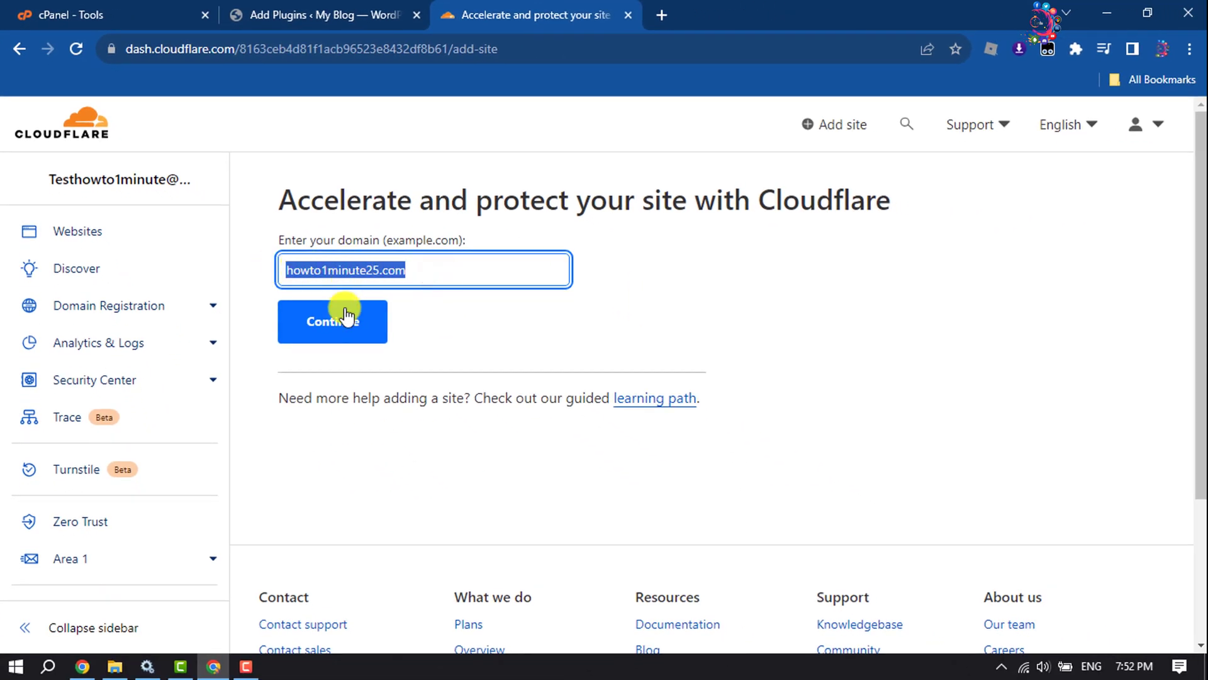
click(342, 331)
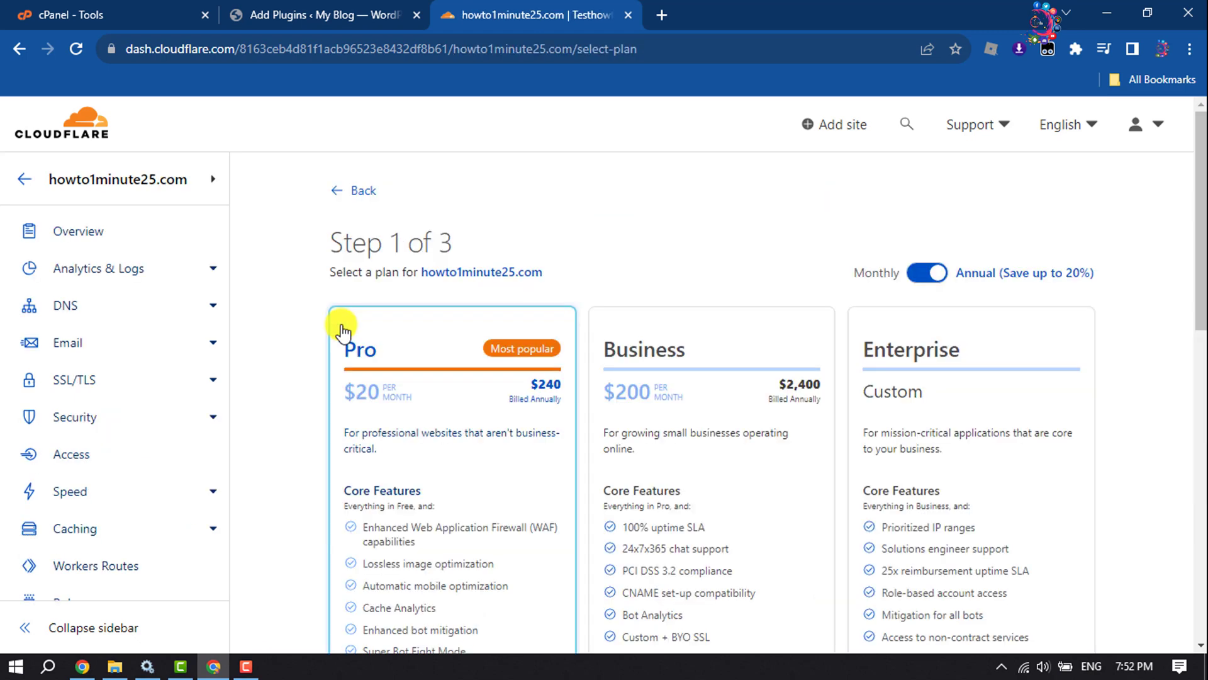
scroll(342, 330, down, 3)
scroll(342, 331, down, 4)
Step: Choose the Free $0 plan for howto1minute25.com and continue
click(460, 321)
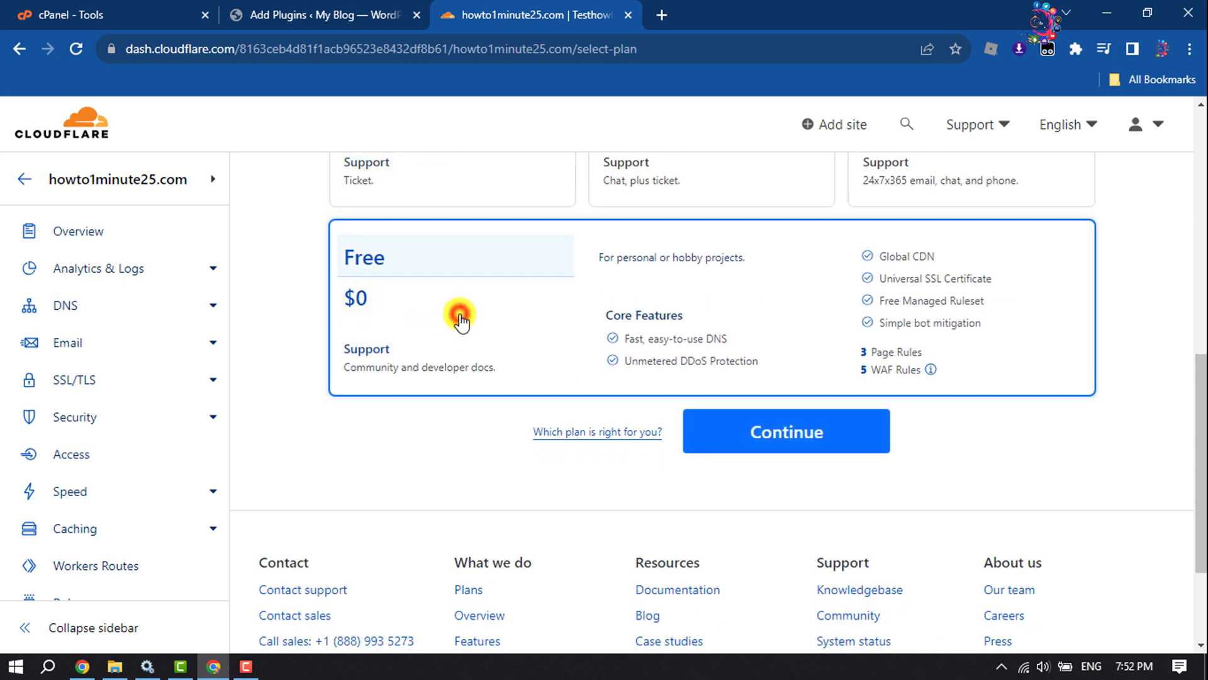
click(752, 439)
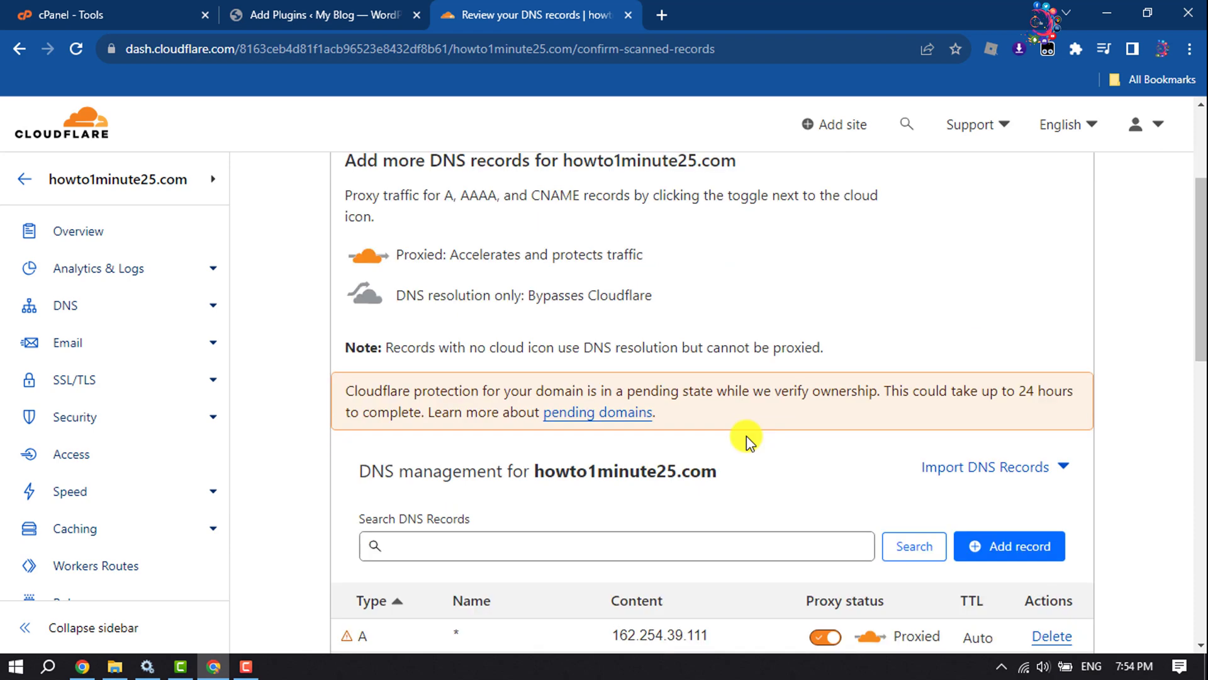
scroll(746, 441, down, 2)
scroll(747, 440, down, 2)
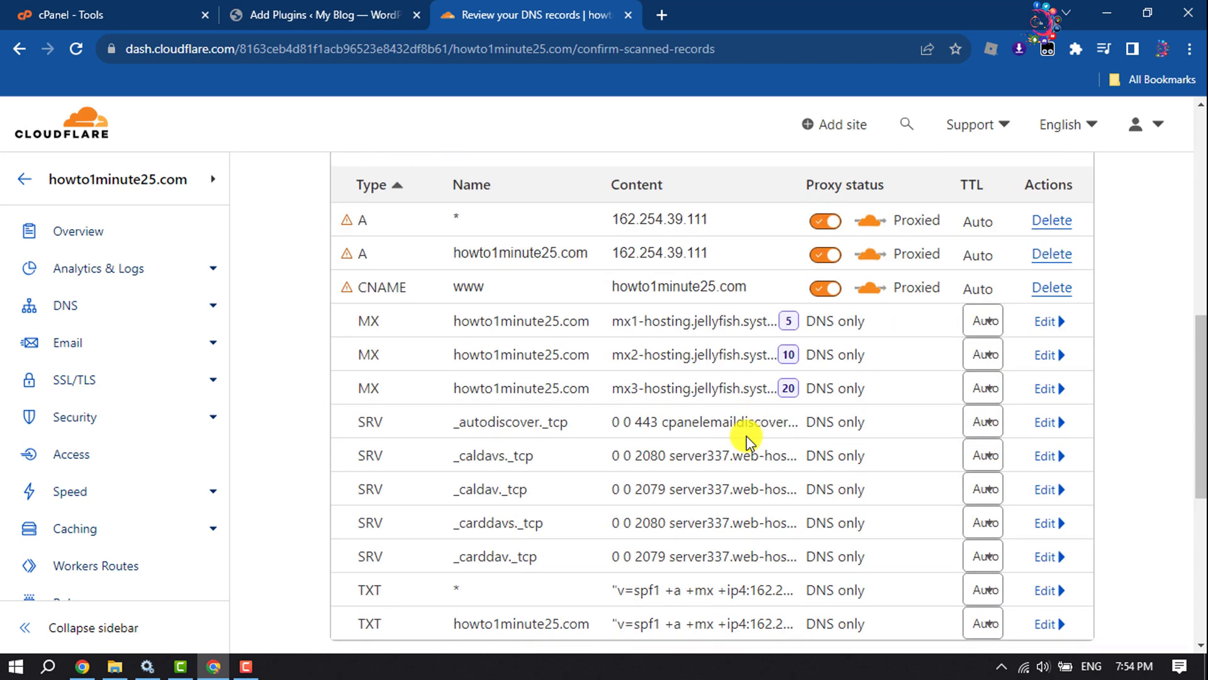
scroll(746, 441, up, 1)
scroll(746, 442, down, 1)
scroll(746, 442, down, 1)
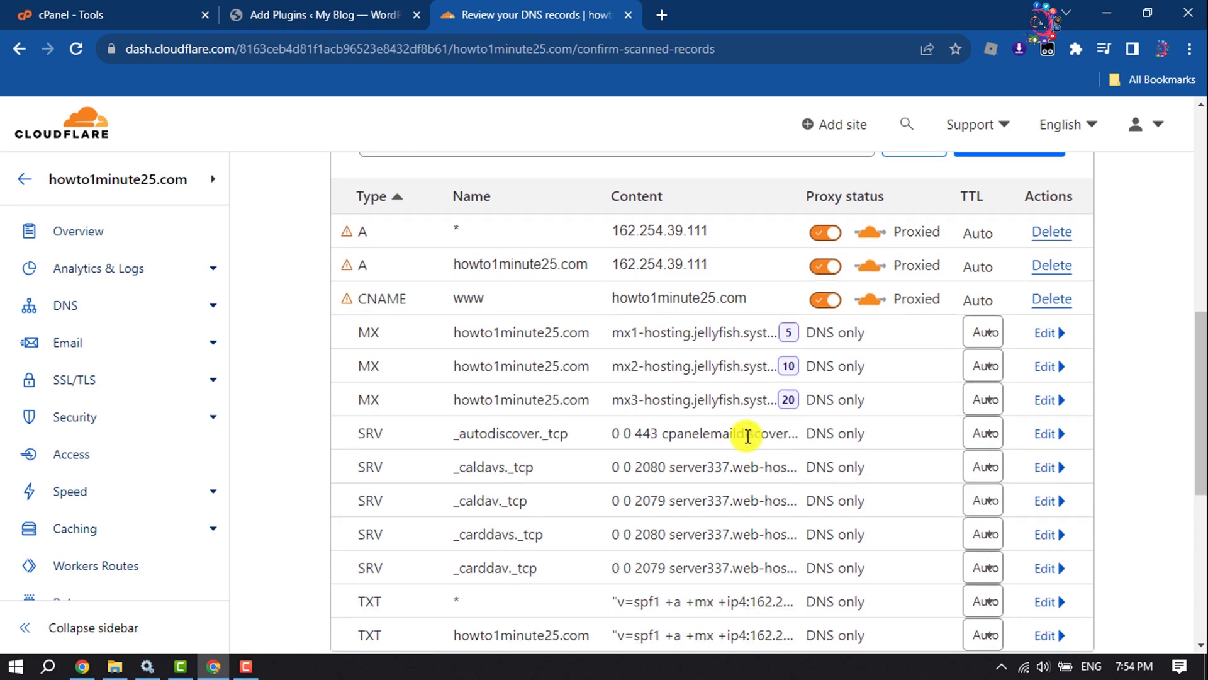
scroll(746, 439, down, 1)
scroll(747, 436, down, 2)
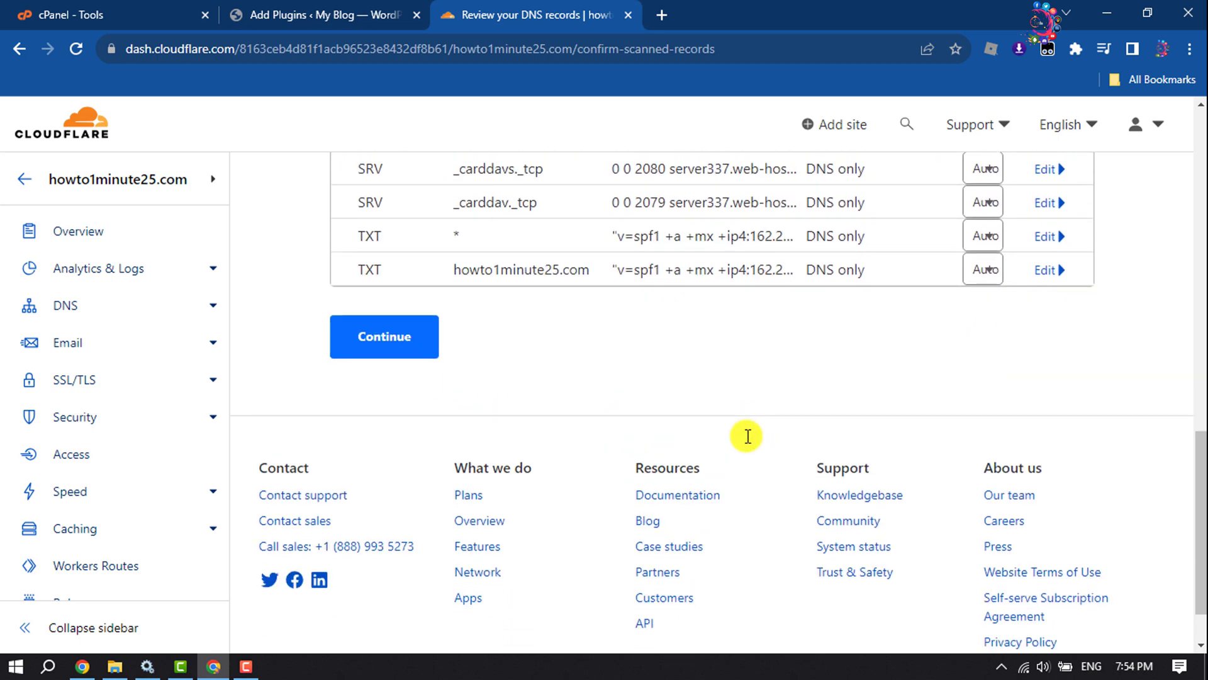
scroll(746, 437, up, 3)
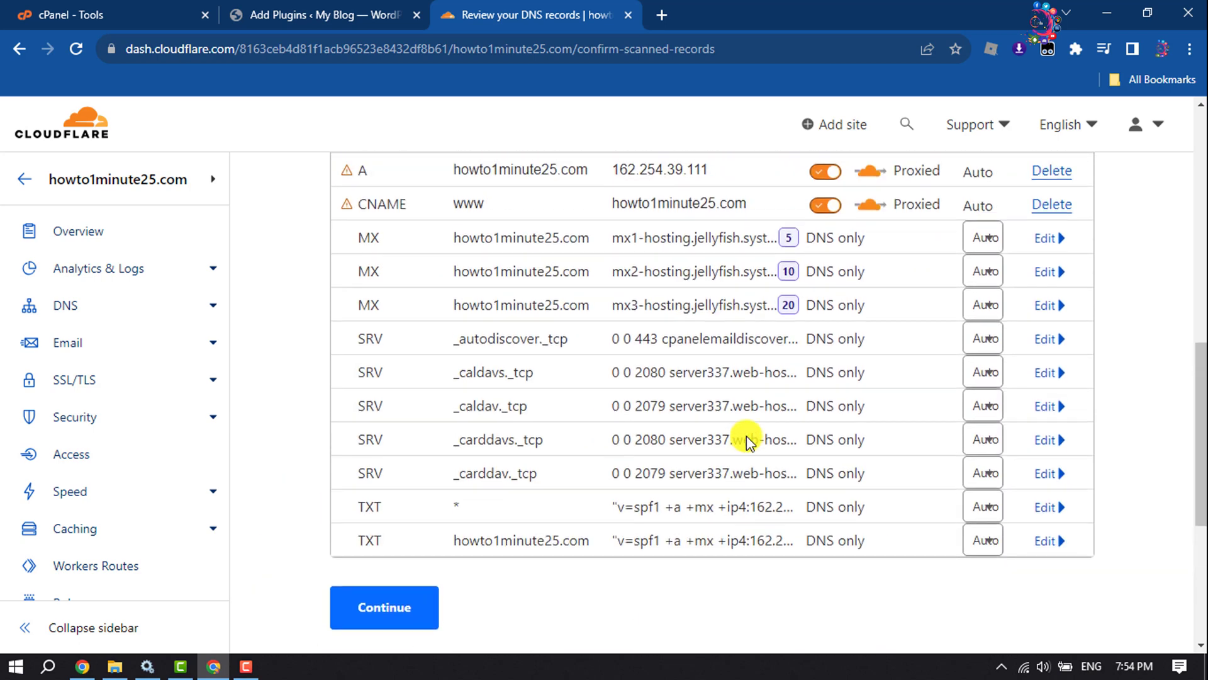
scroll(746, 441, up, 1)
scroll(747, 437, down, 1)
Step: Accept the scanned DNS records for howto1minute25.com and continue
click(409, 618)
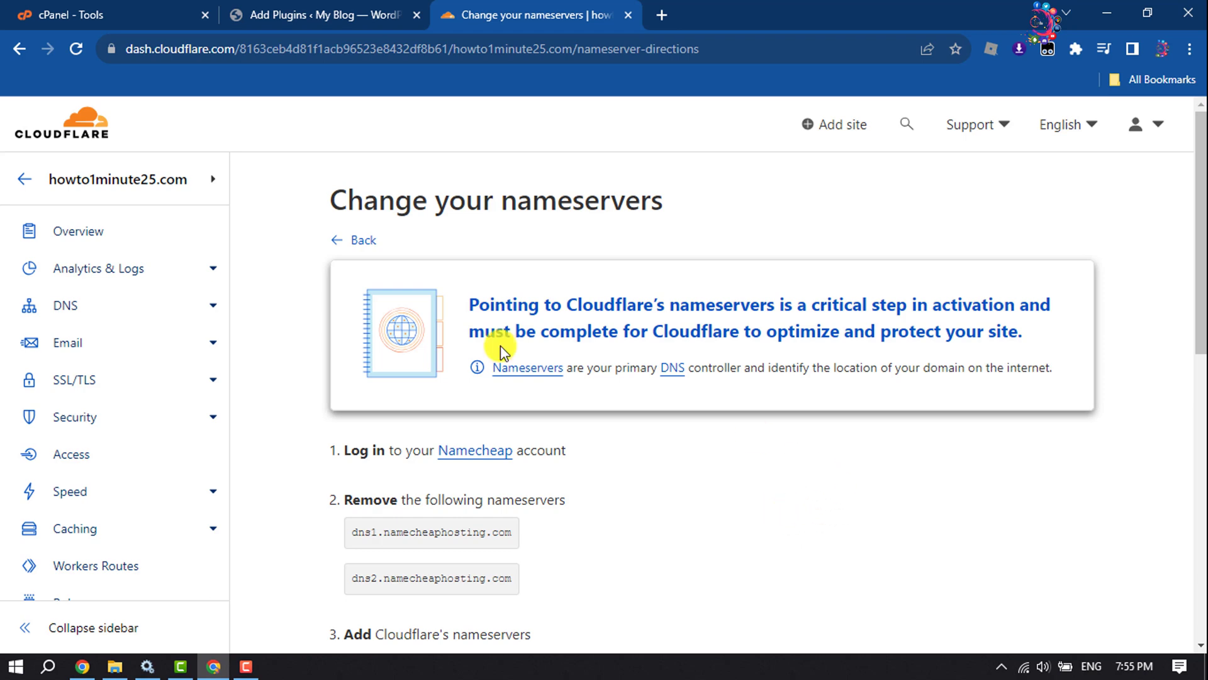
Step: Open namecheap.com in a new tab and go to the account's Domain List
click(661, 14)
text(n)
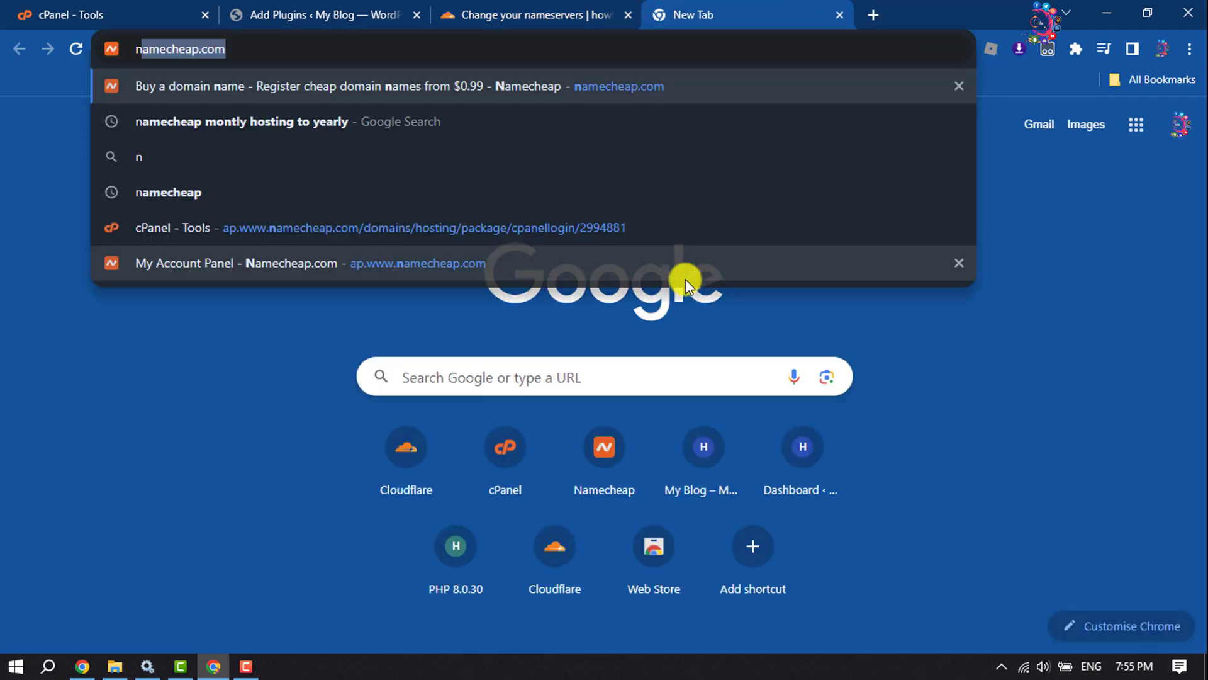
text(ame)
key(Return)
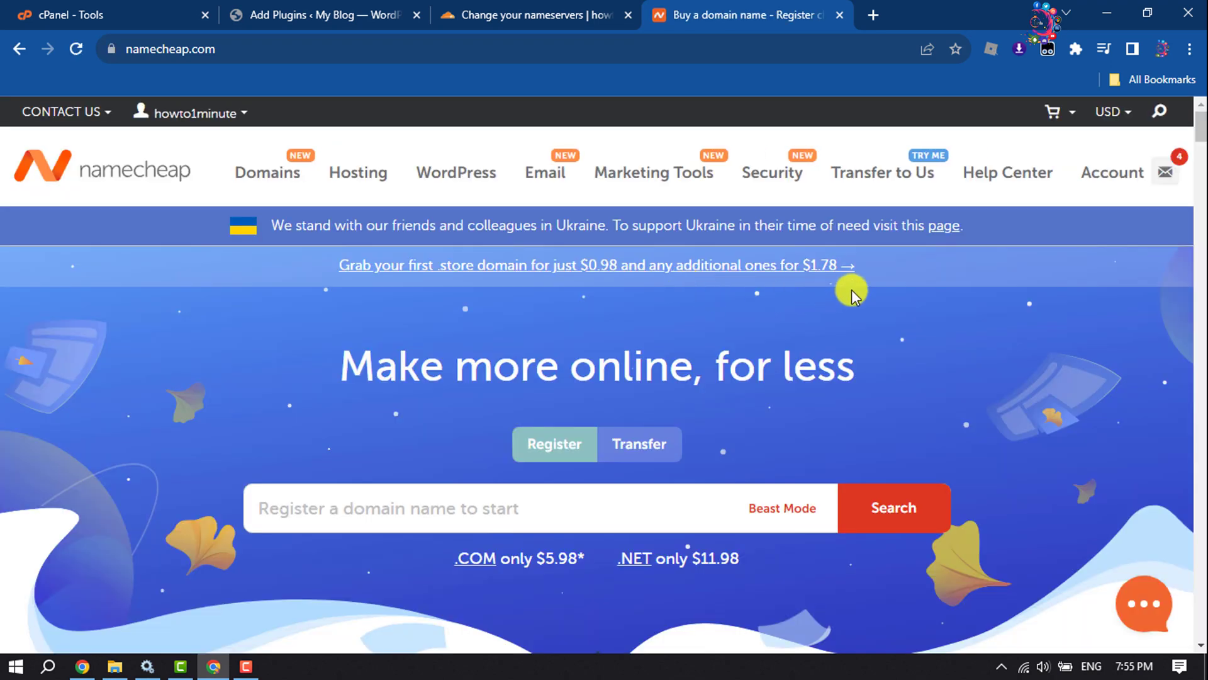
mouse_move(1113, 172)
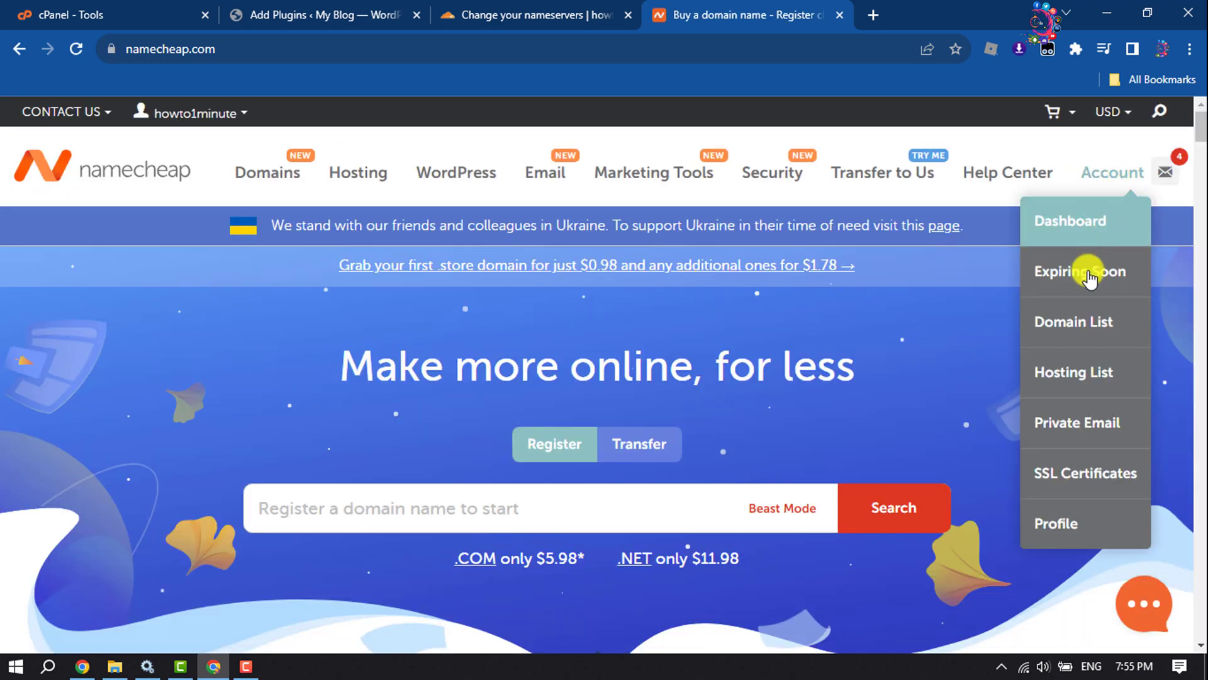
click(1074, 333)
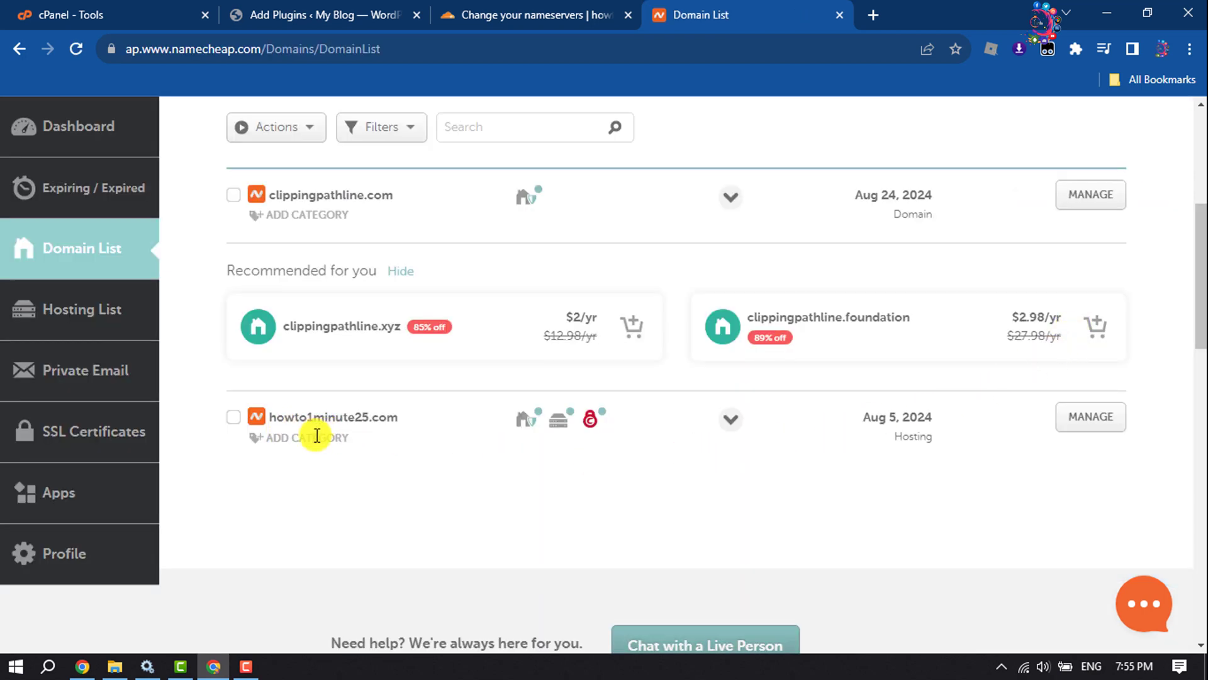
Step: Manage howto1minute25.com and change its nameserver type to Custom DNS
click(1092, 417)
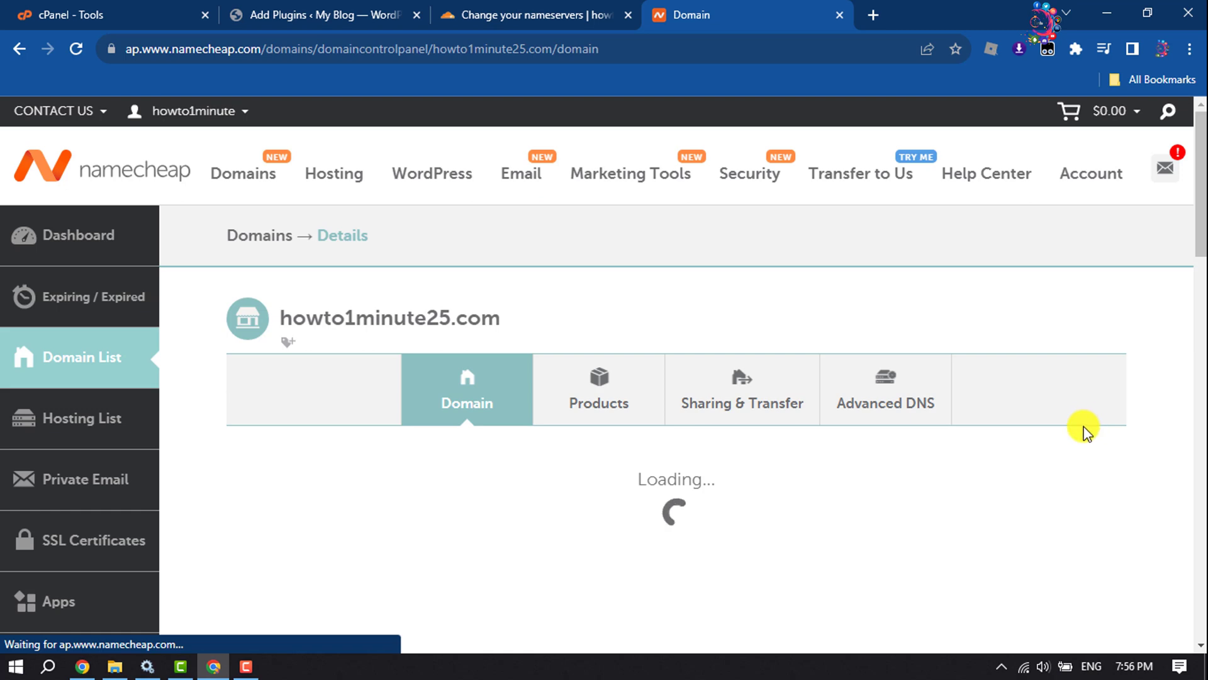
scroll(1084, 431, down, 1)
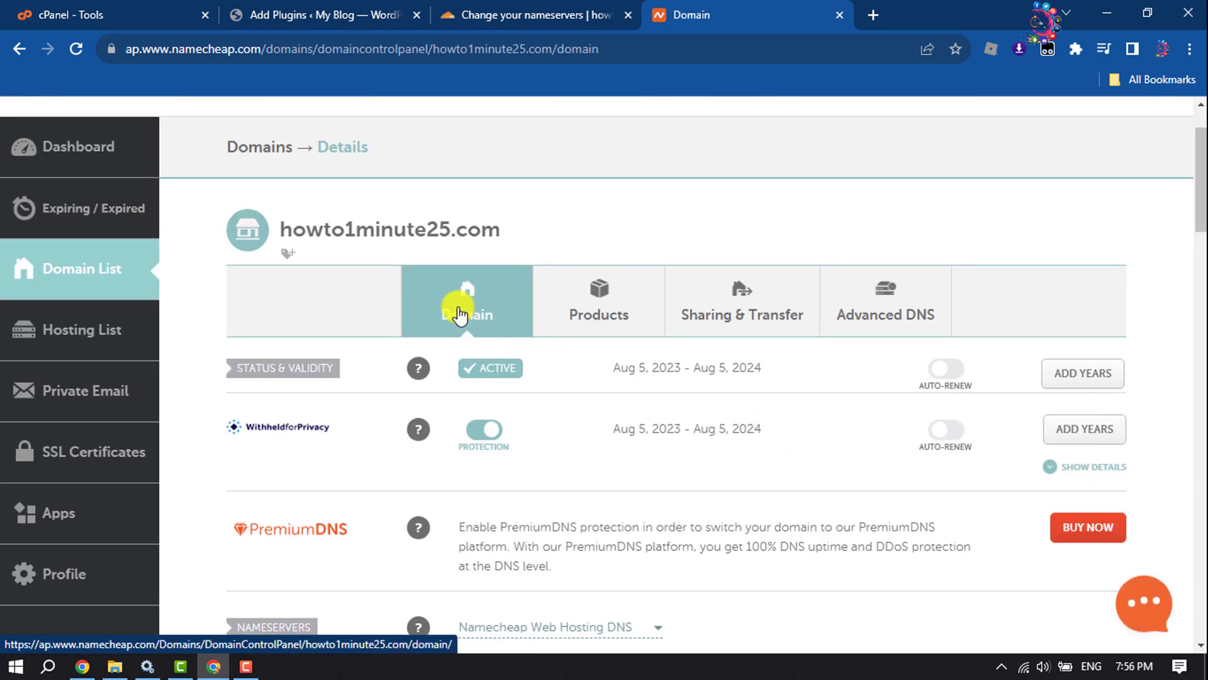
scroll(452, 314, down, 3)
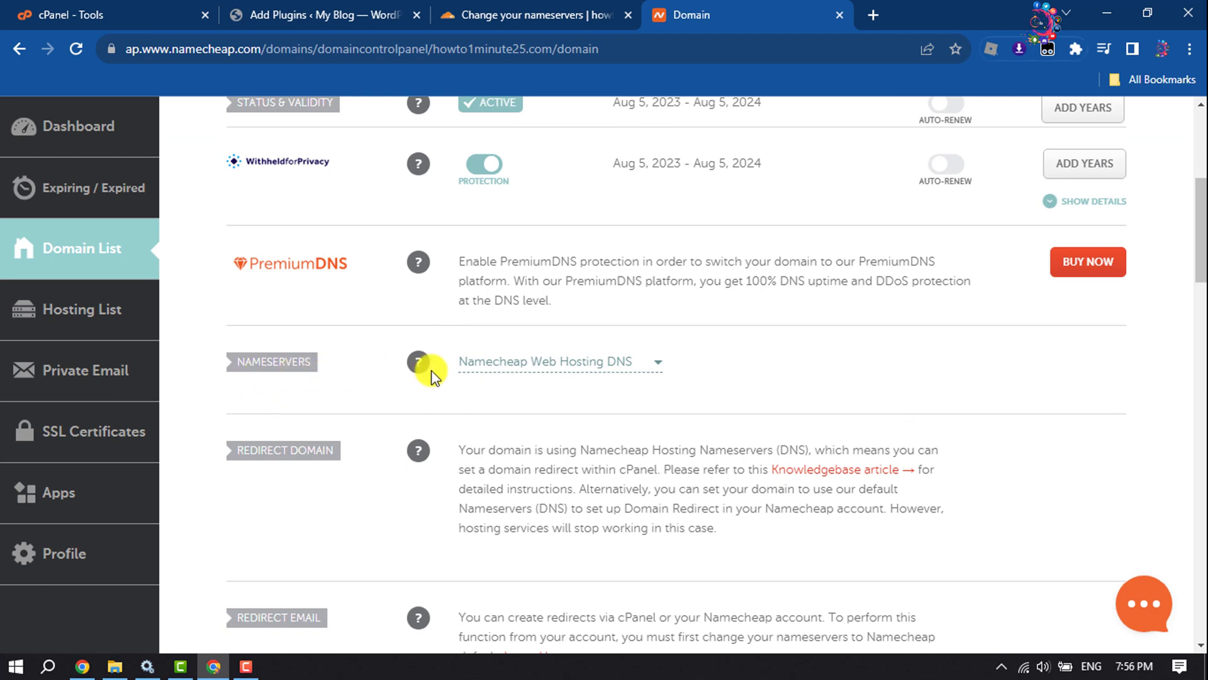
click(619, 371)
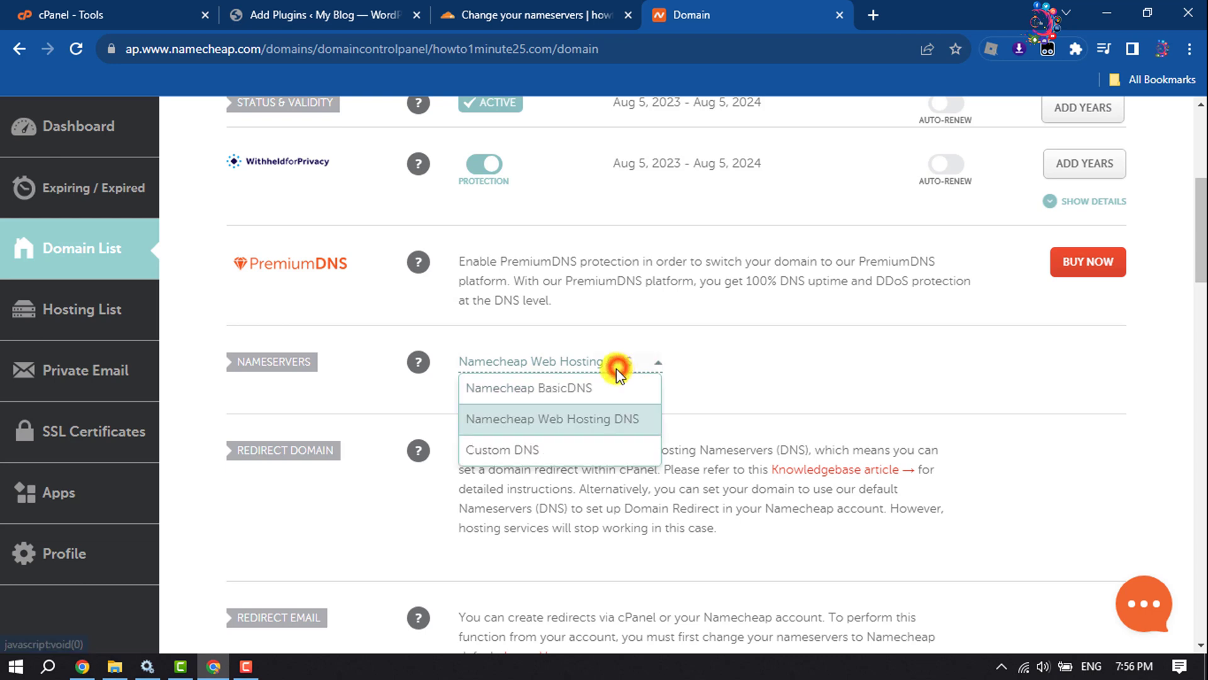
click(510, 453)
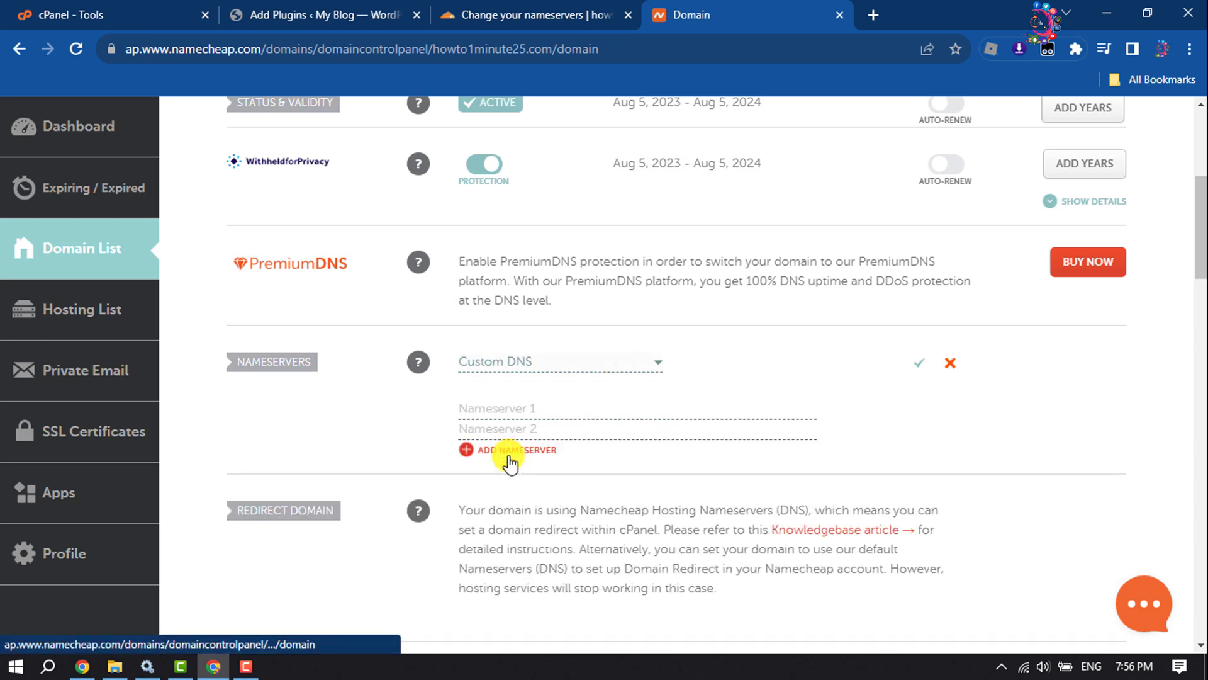
Step: Copy adele.ns.cloudflare.com from Cloudflare into Namecheap's Nameserver 1 field
click(548, 9)
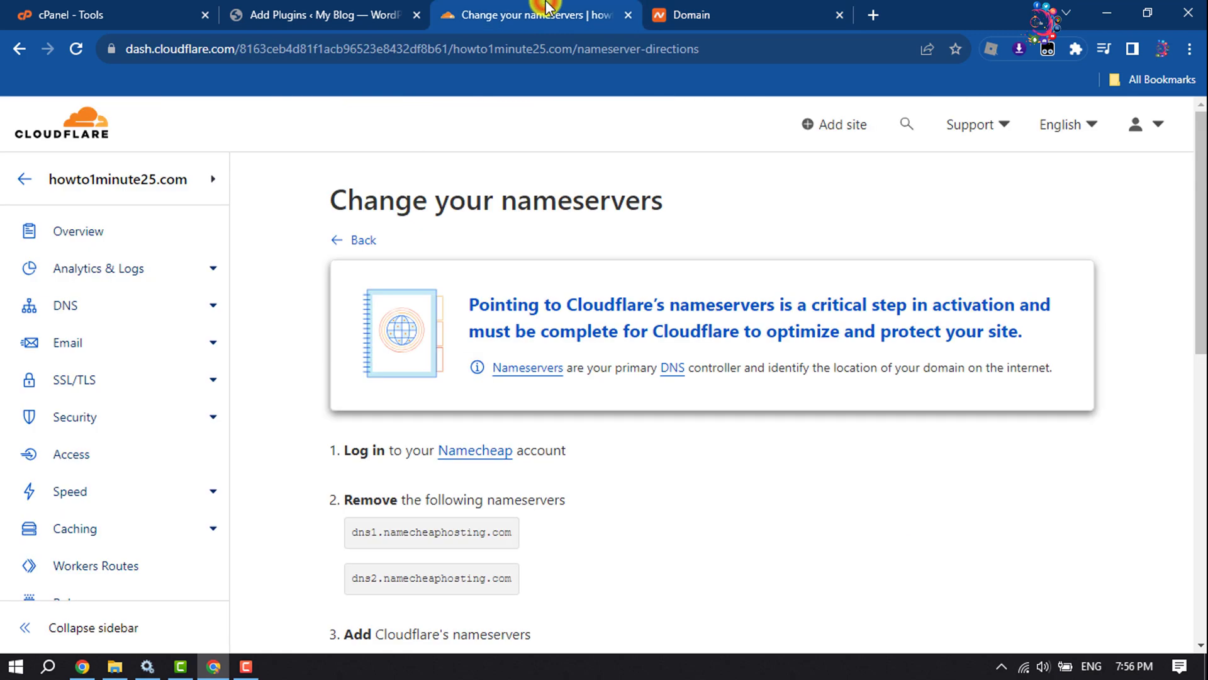
scroll(567, 440, down, 3)
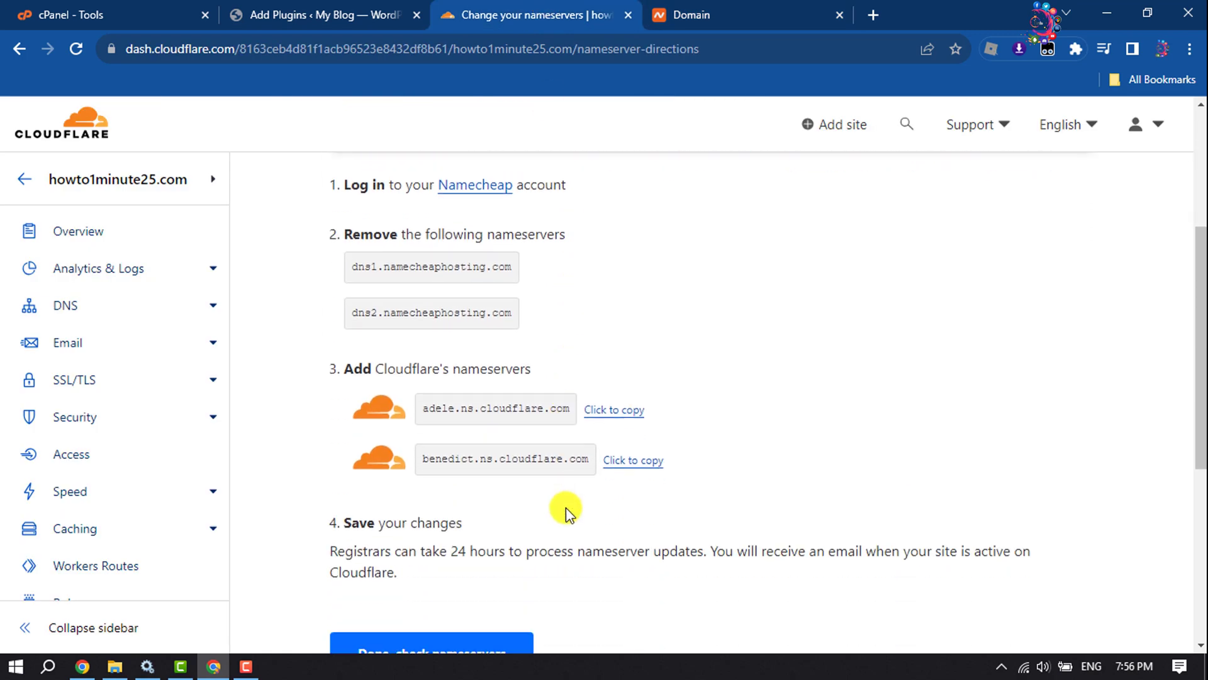
key(ctrl+Tab)
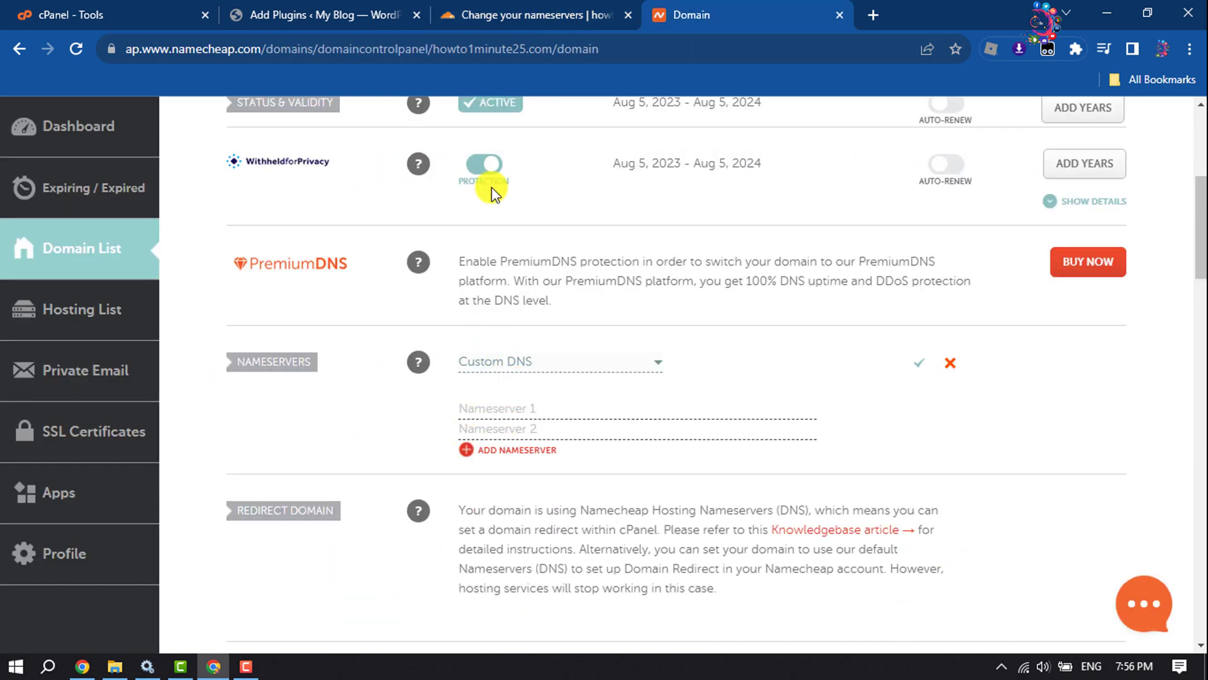
click(529, 11)
drag(414, 405, 631, 473)
click(742, 463)
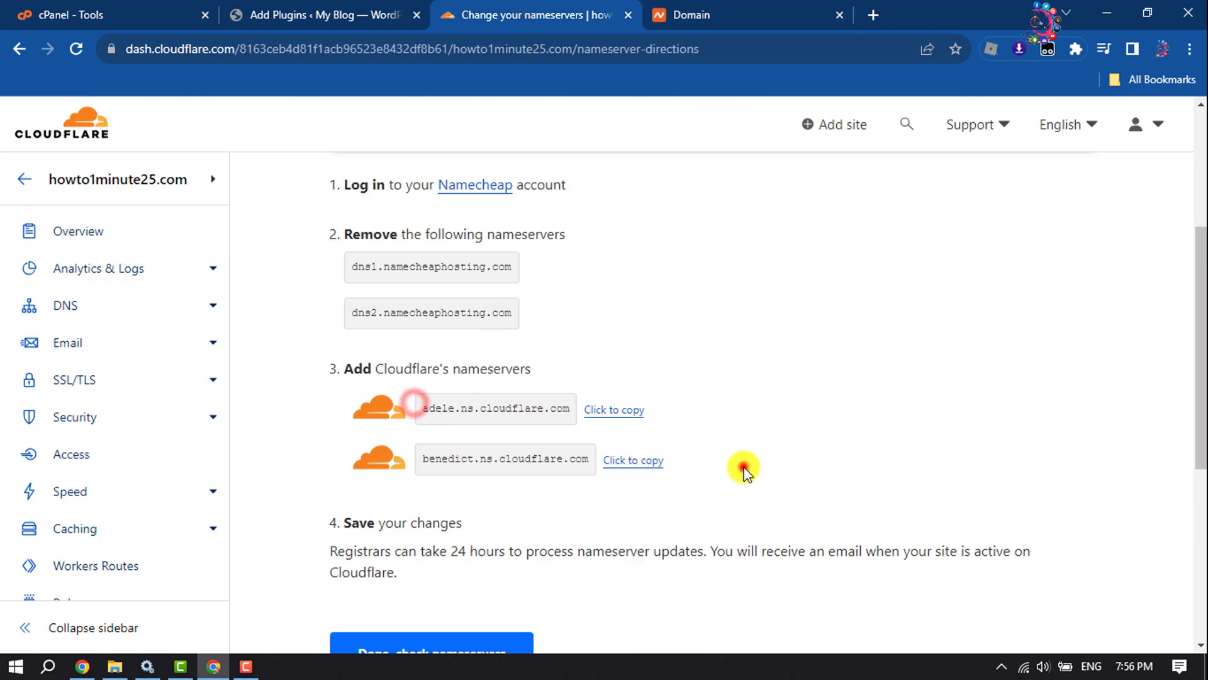
click(605, 412)
key(ctrl+Tab)
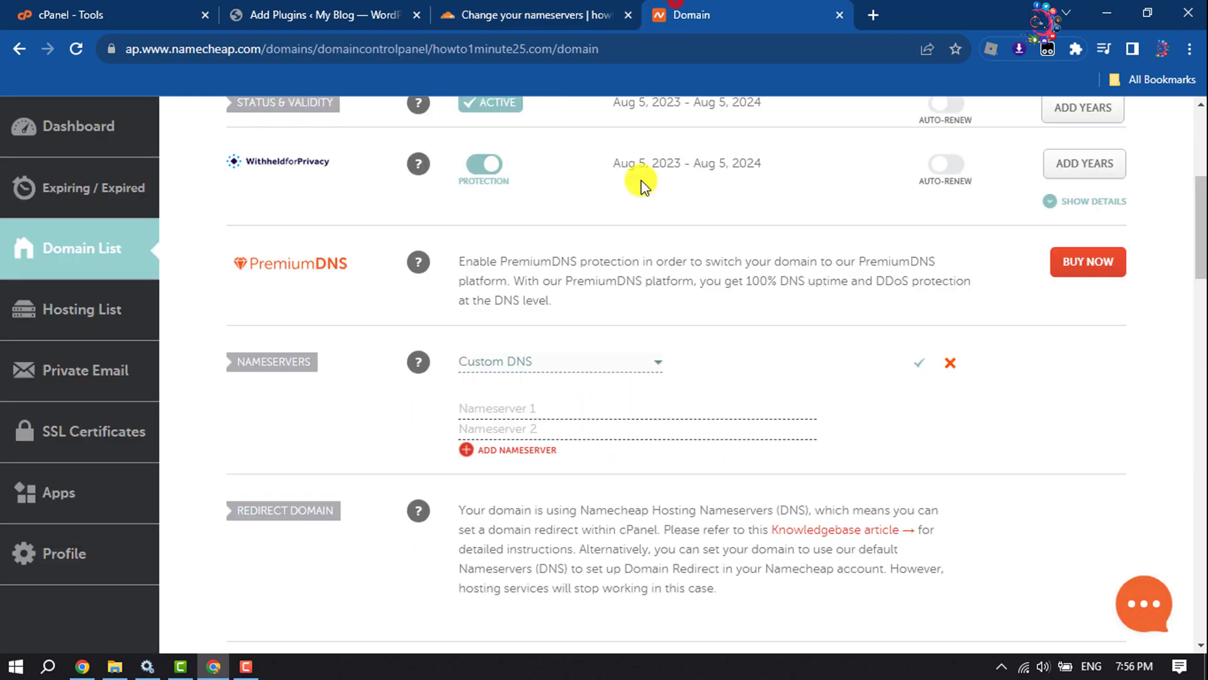
click(532, 407)
right_click(537, 406)
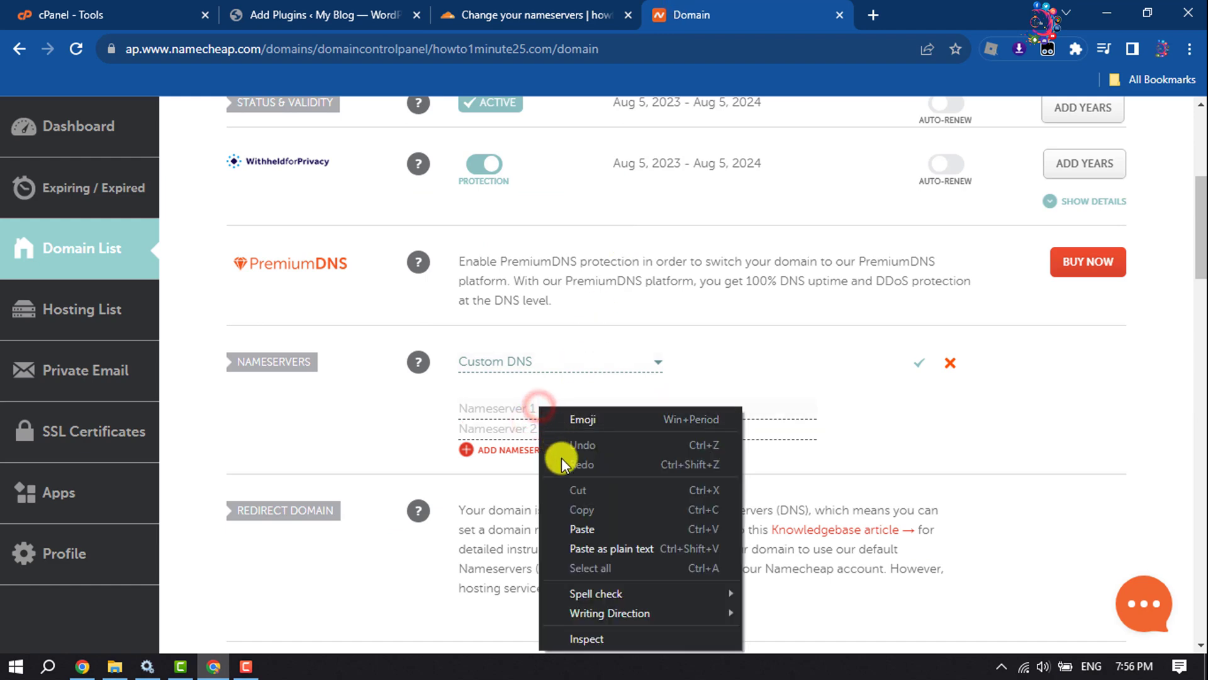
click(576, 530)
Step: Paste benedict.ns.cloudflare.com into Nameserver 2 and save the custom nameservers
click(566, 15)
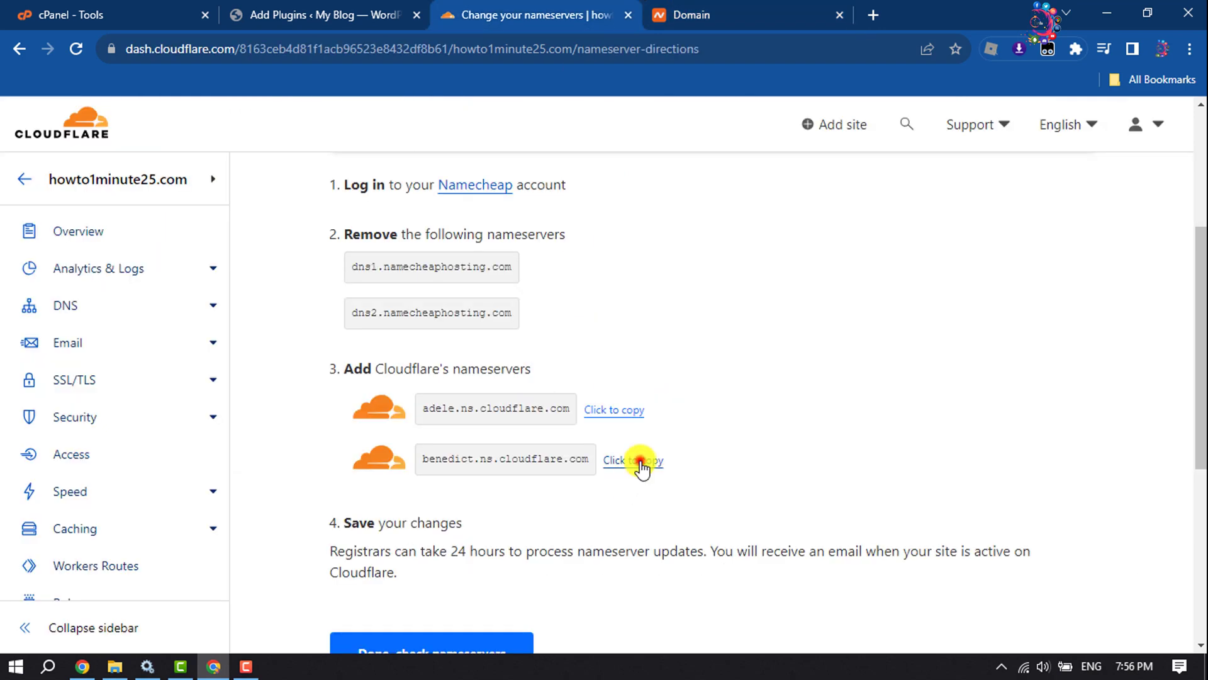
click(639, 462)
key(ctrl+Tab)
click(542, 428)
right_click(543, 429)
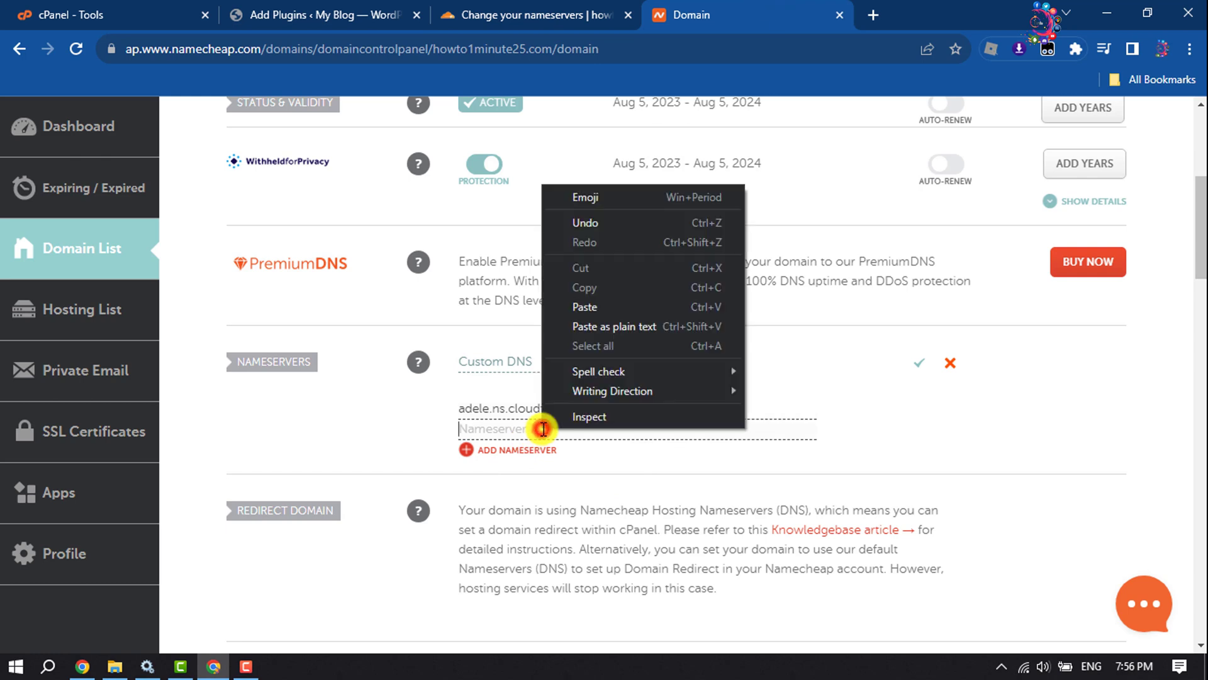
click(579, 307)
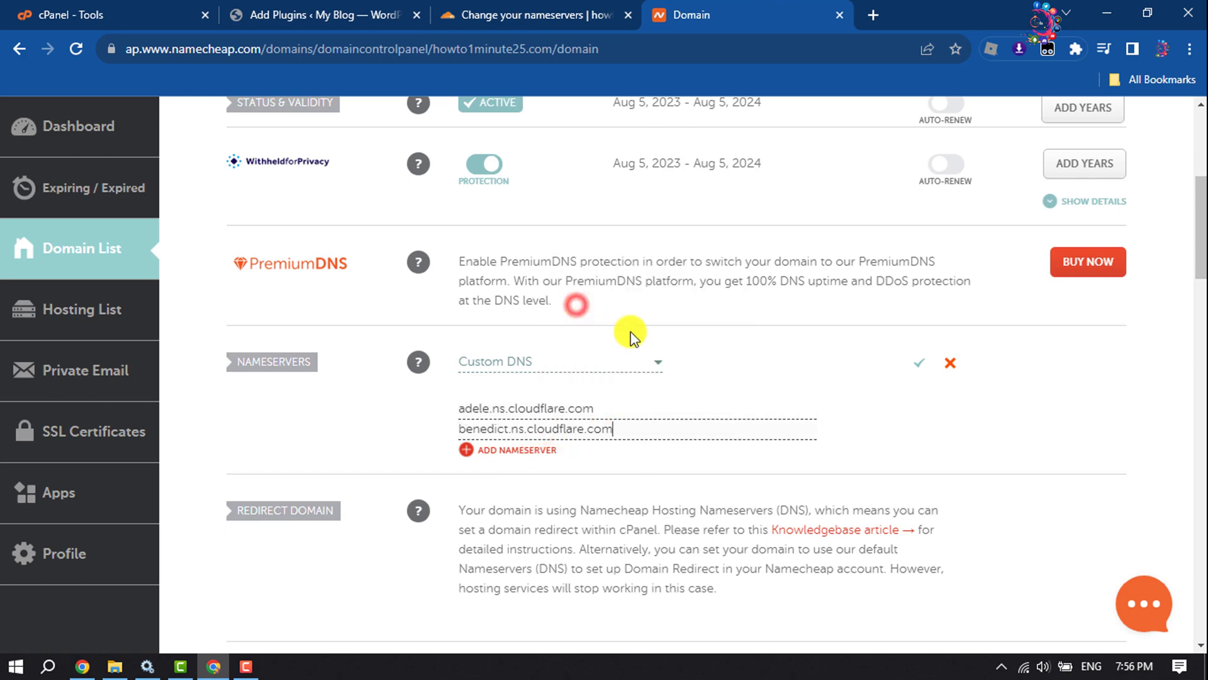
click(919, 374)
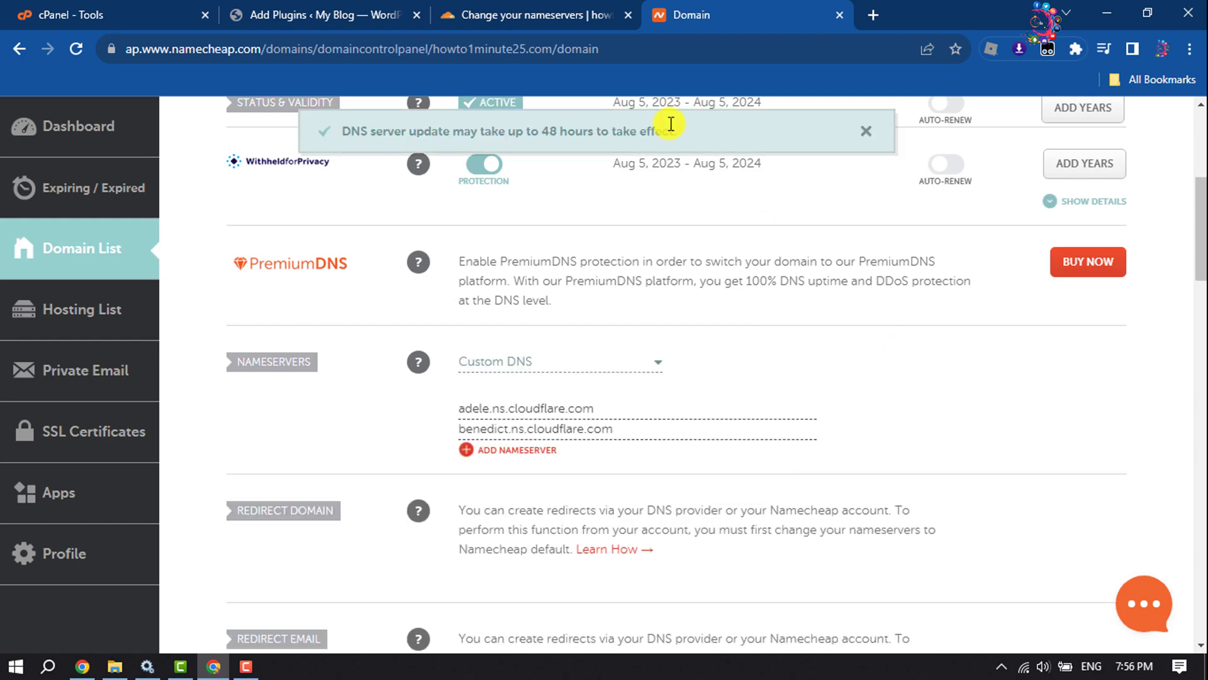
click(556, 12)
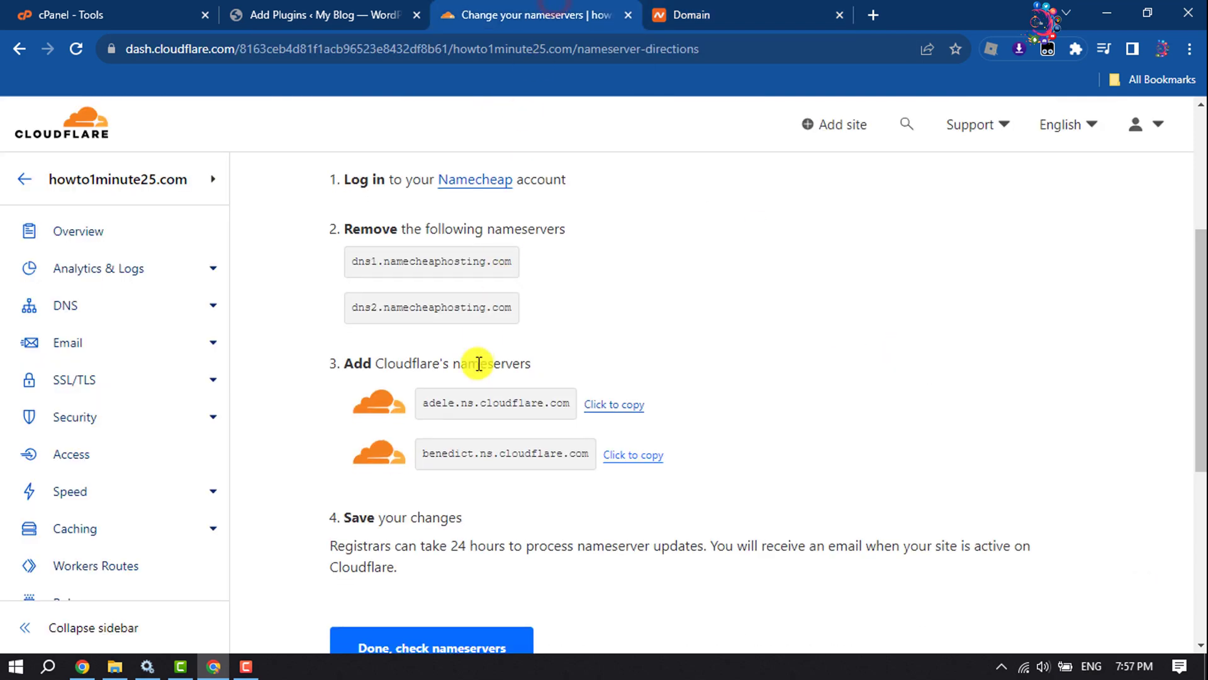
scroll(472, 359, down, 3)
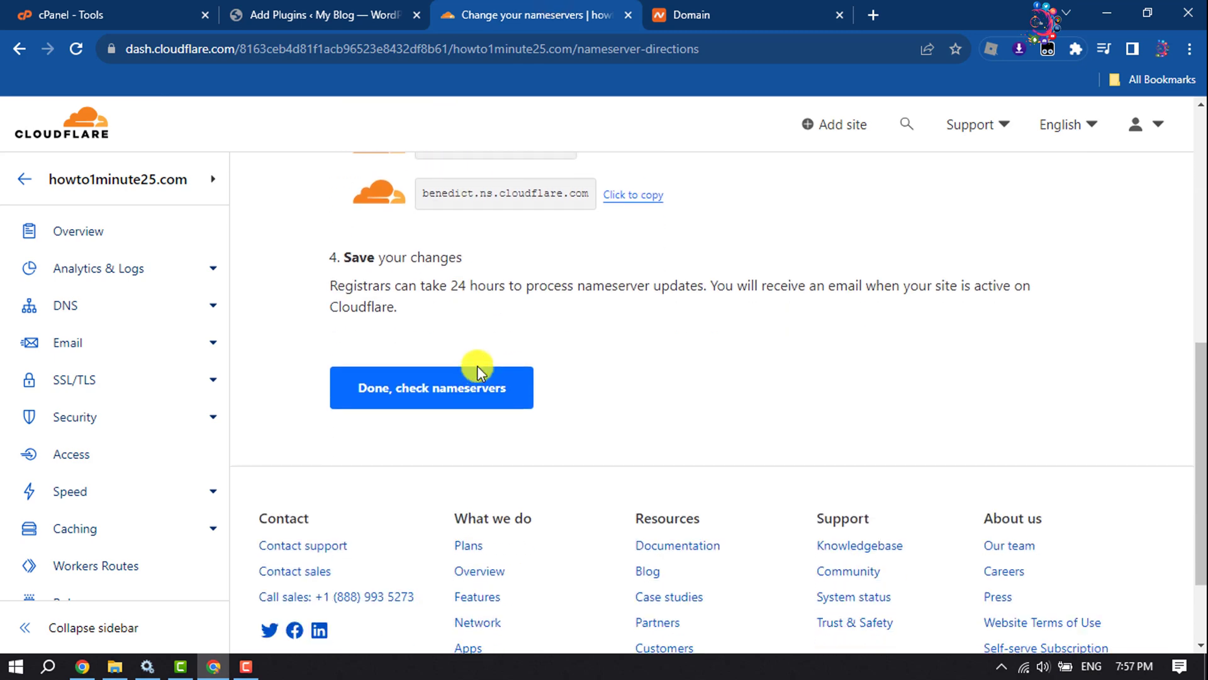
Step: Confirm 'Done, check nameservers' to bring up the Quick Start Guide
click(484, 397)
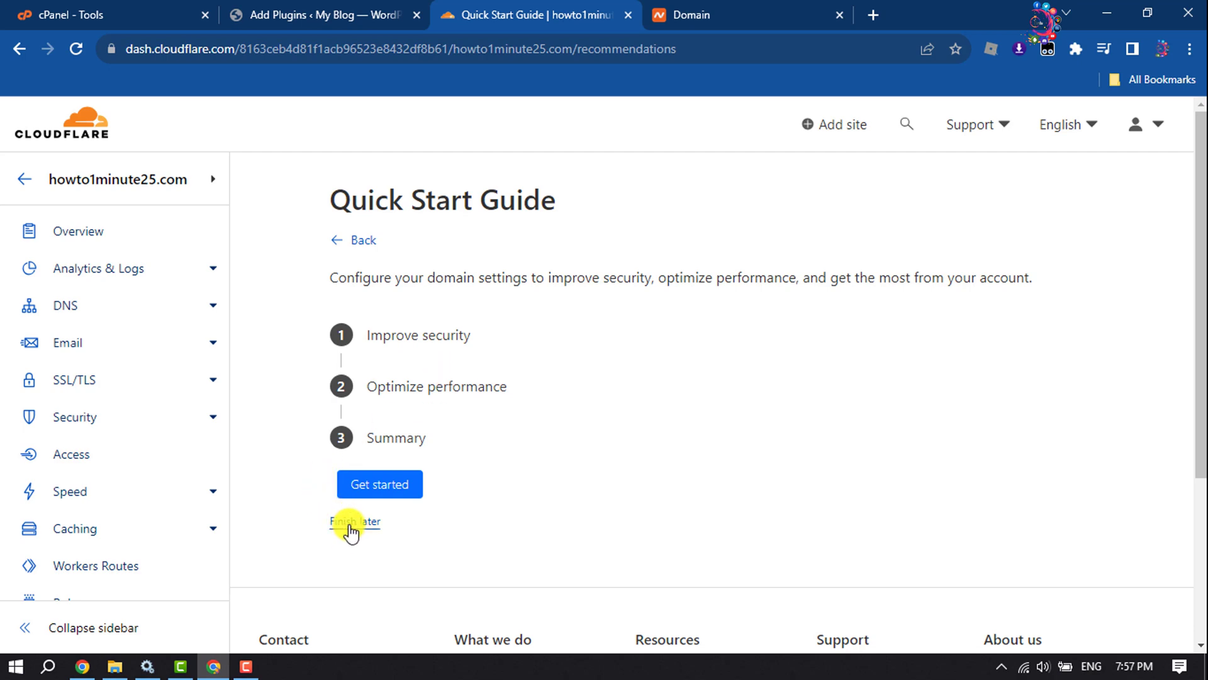
Step: Save Automatic HTTPS Rewrites, enable Always Use HTTPS, save Brotli, and finish the guide
click(381, 486)
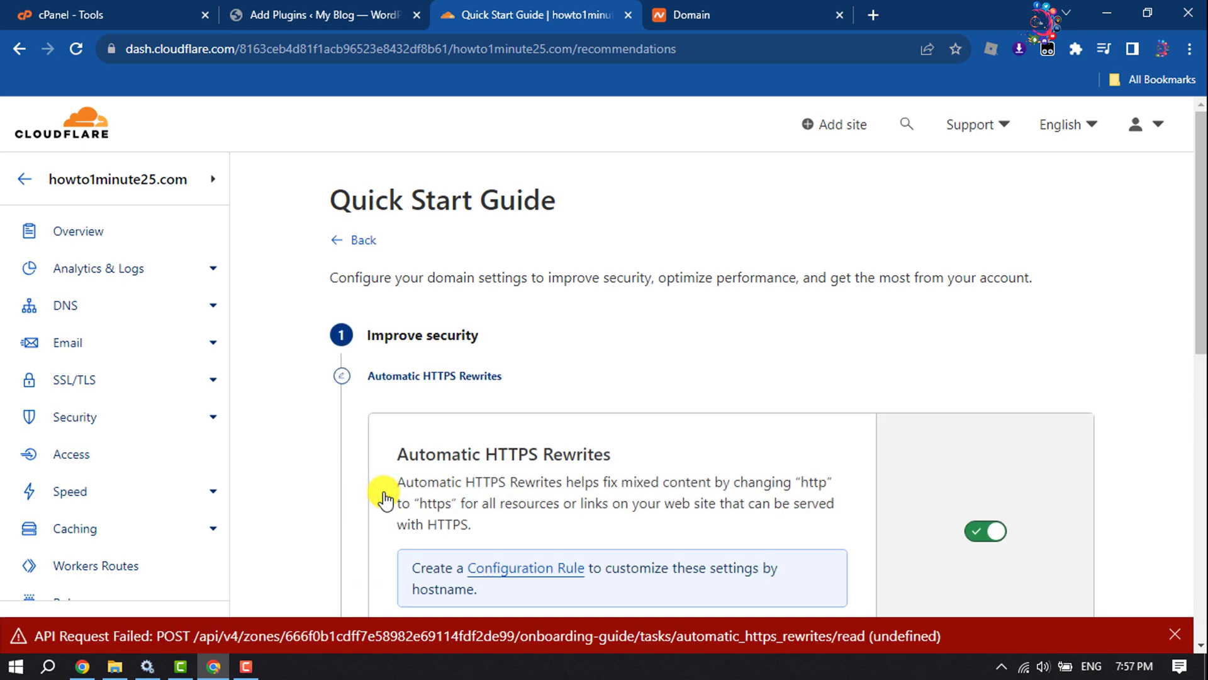
scroll(384, 500, down, 2)
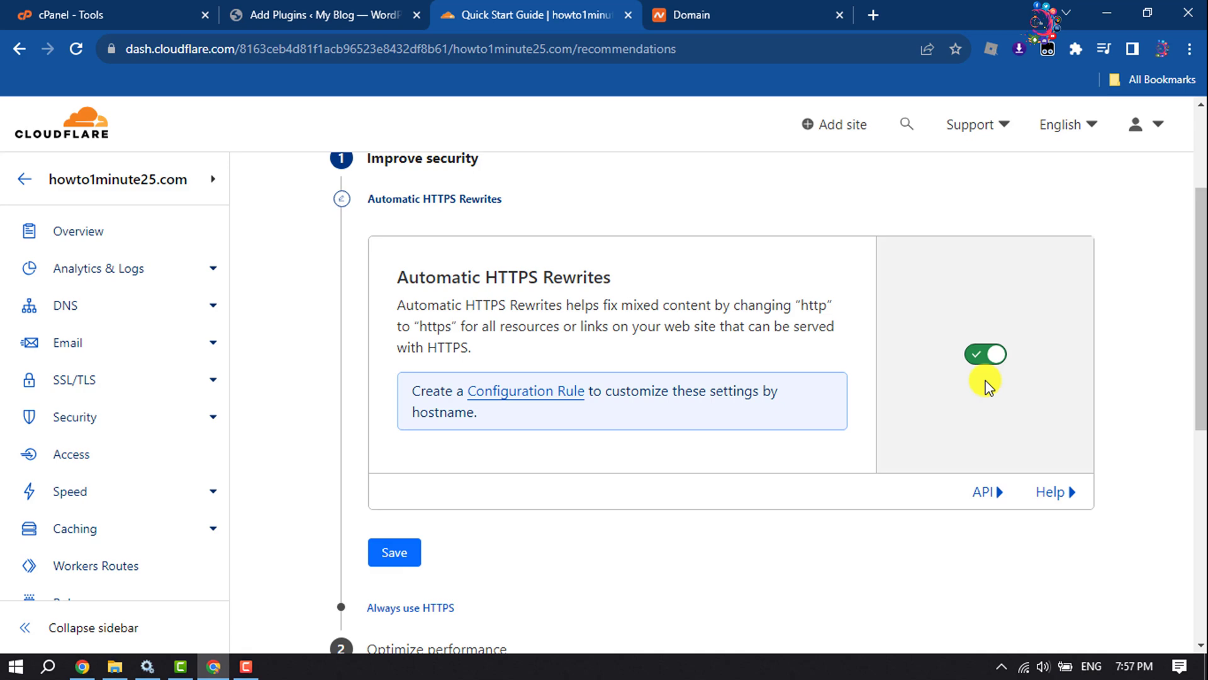
scroll(984, 385, down, 1)
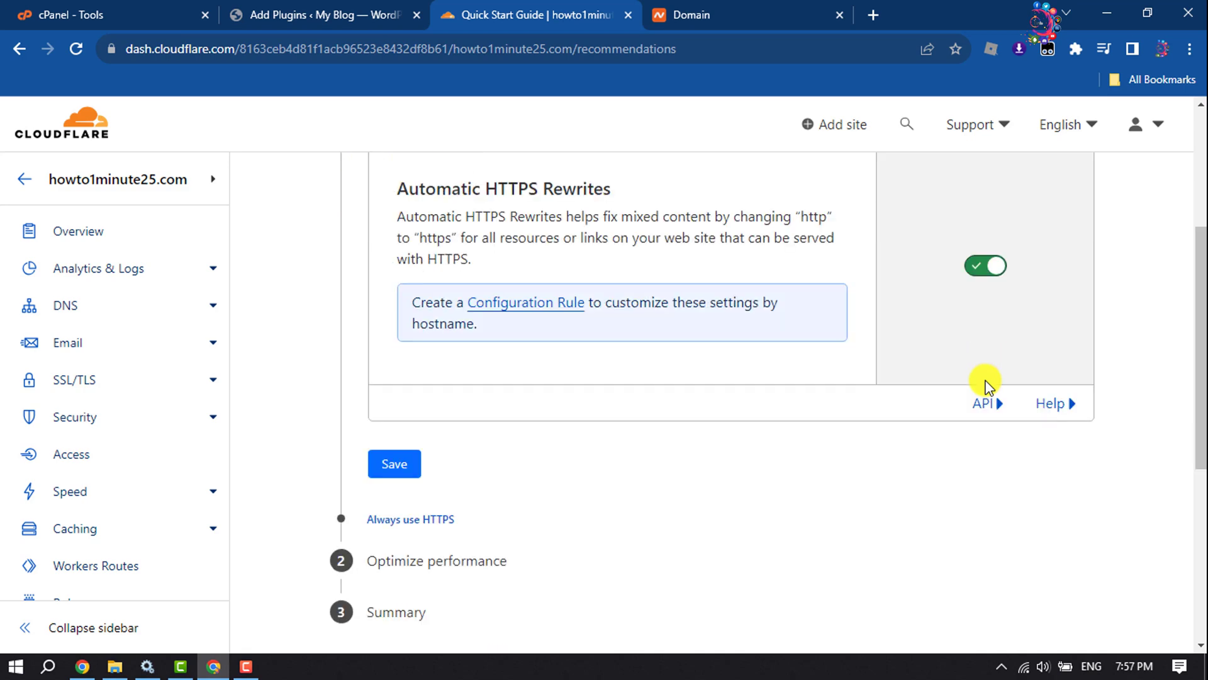
click(389, 469)
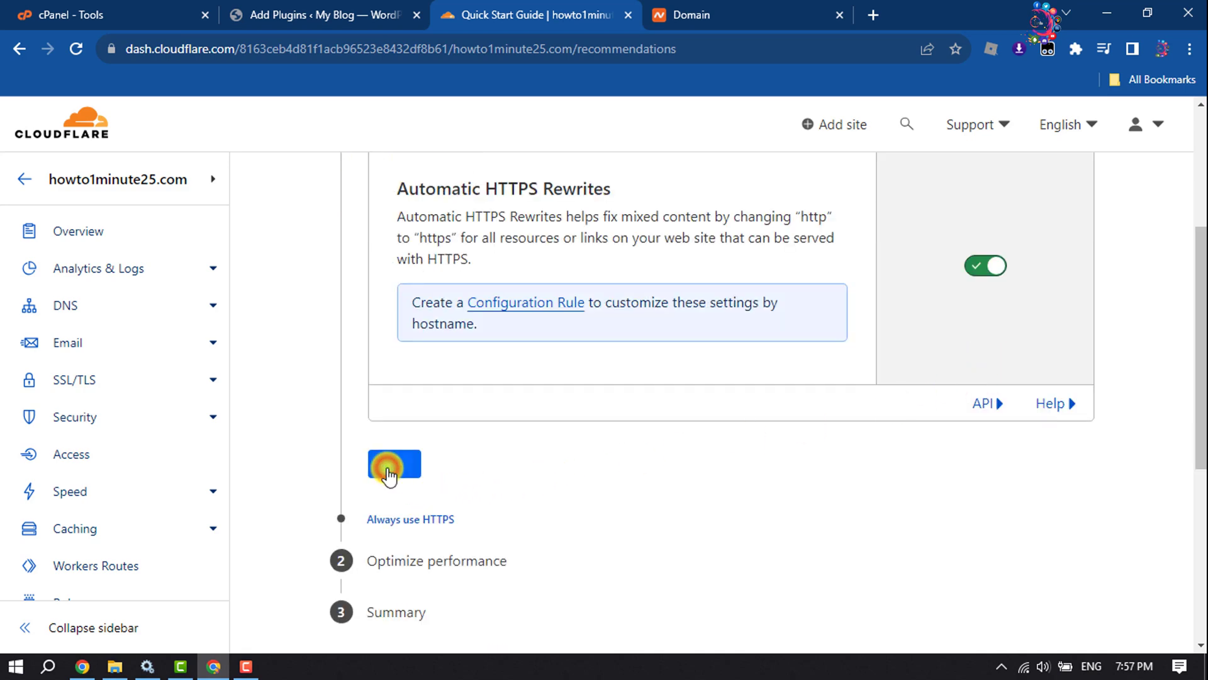
click(987, 264)
click(469, 445)
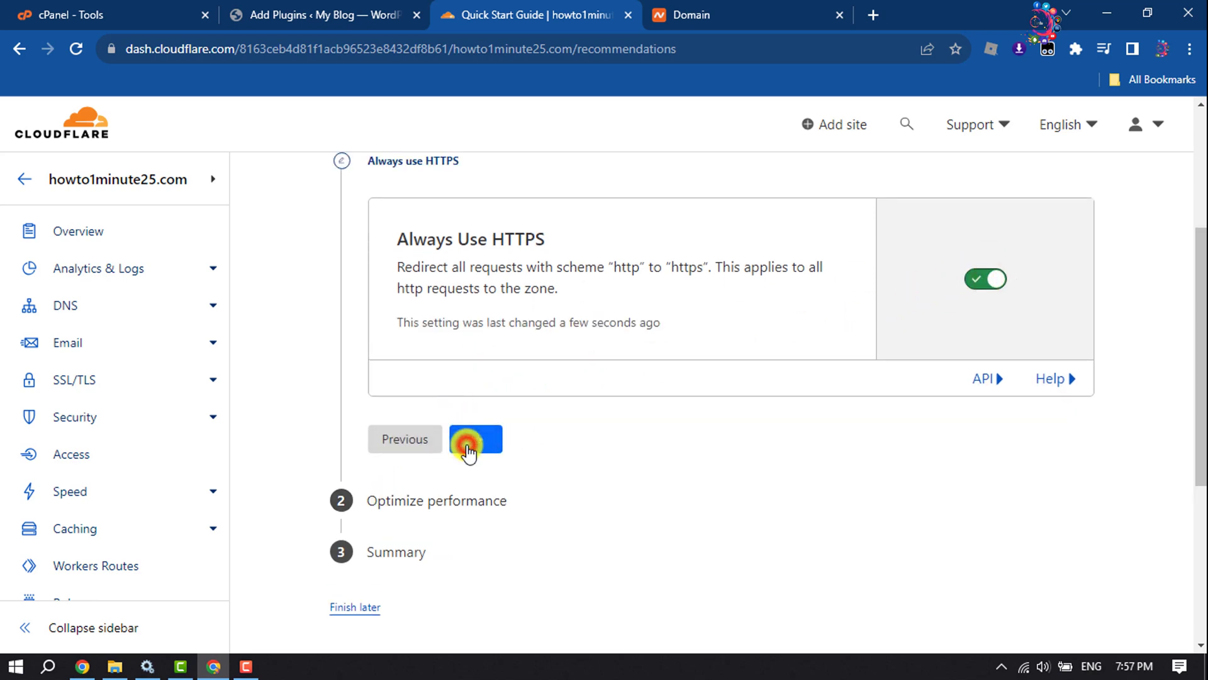
click(477, 425)
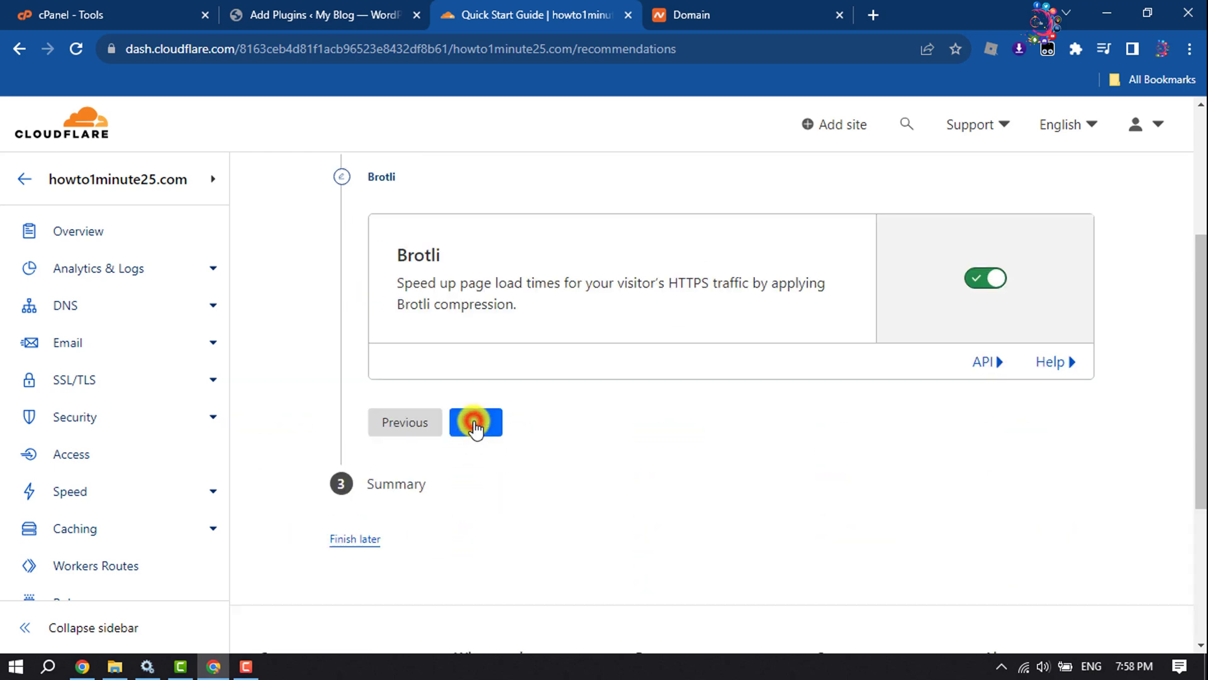
click(387, 383)
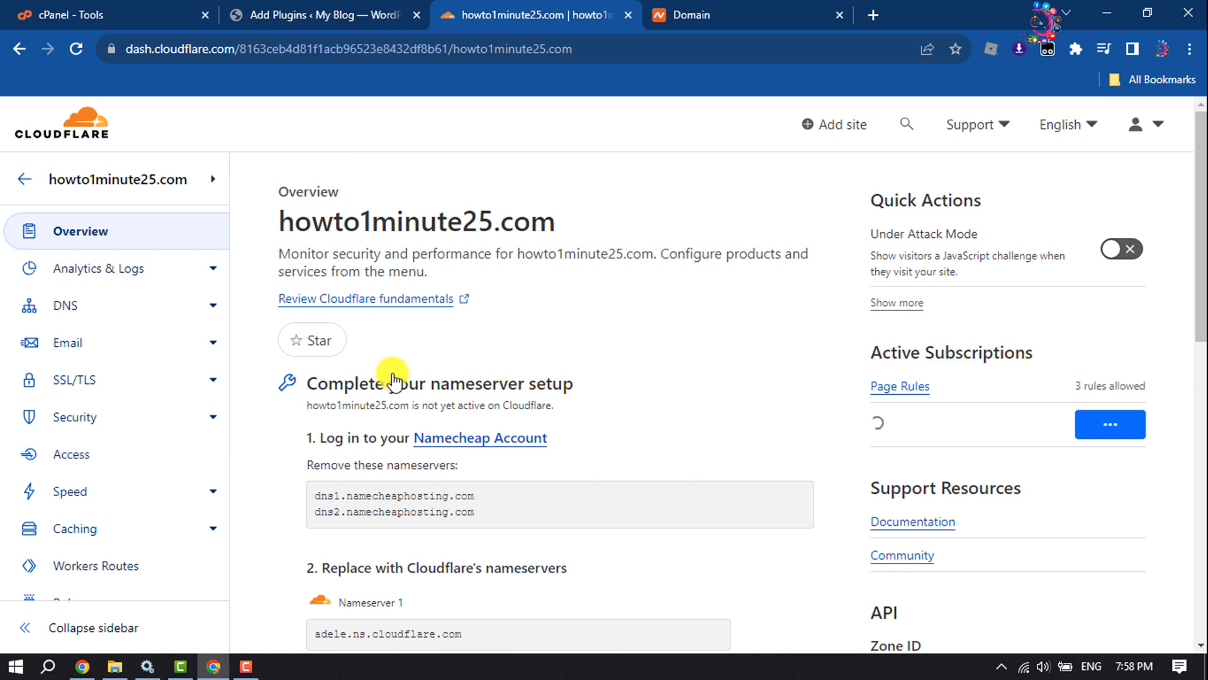
Step: Reload the Overview page to show the 'Cloudflare is now protecting your site' notice
click(95, 238)
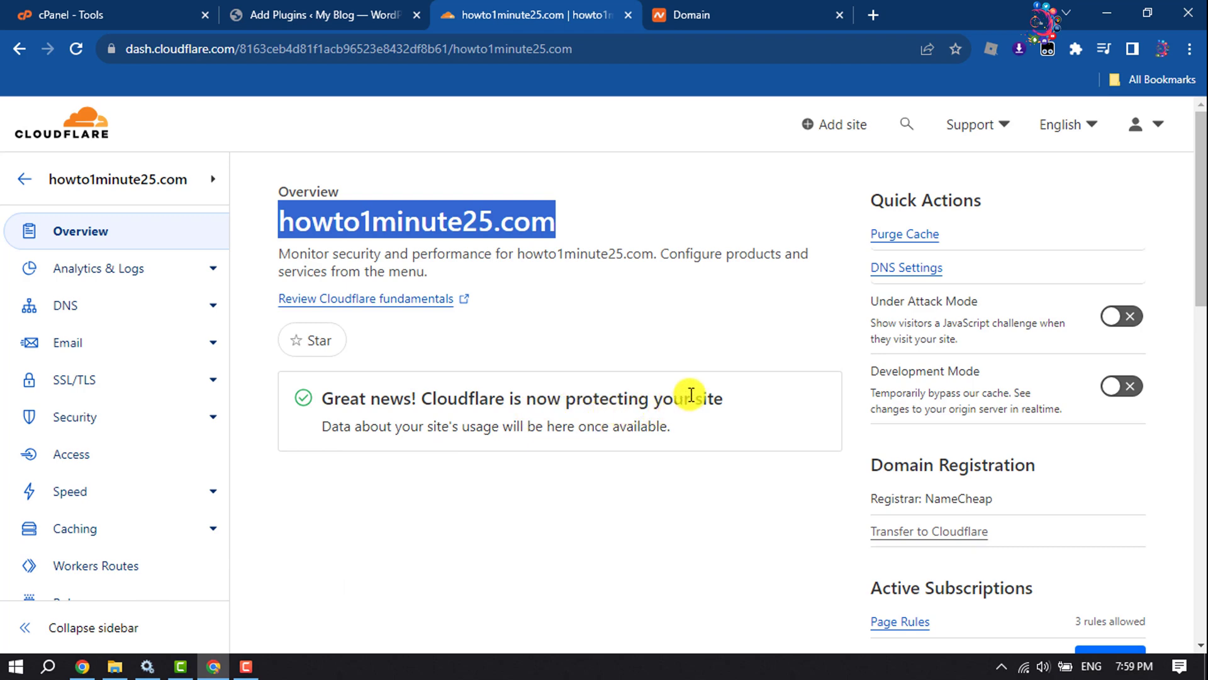
click(661, 463)
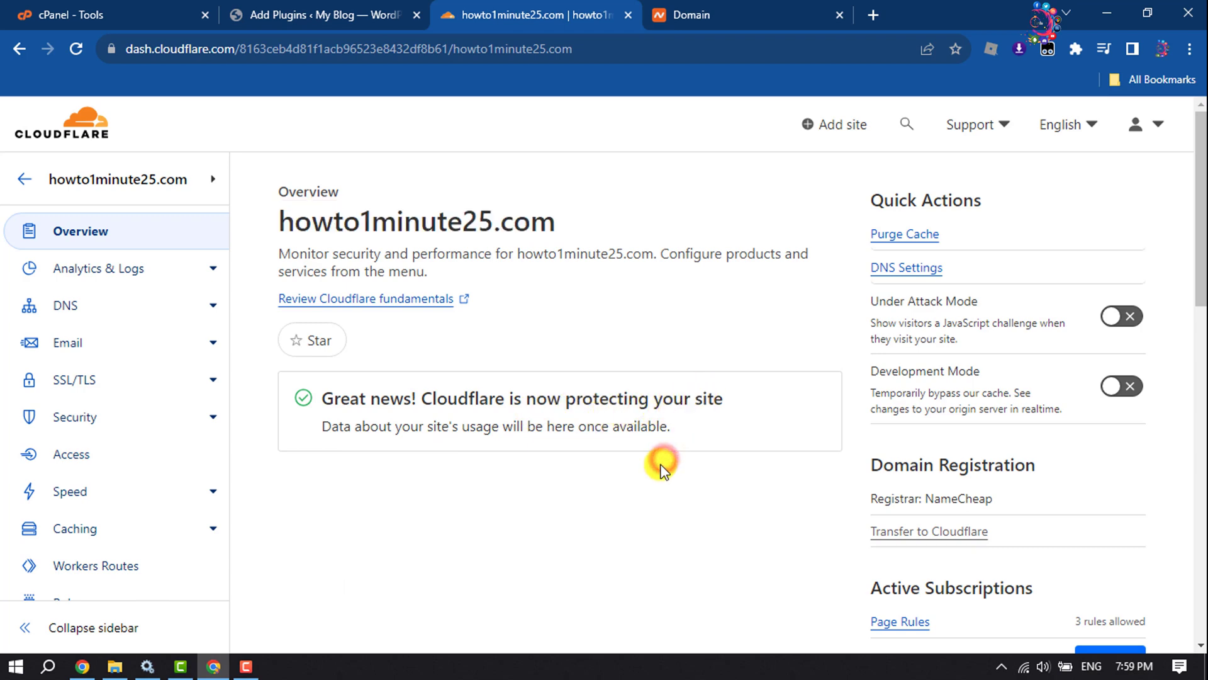